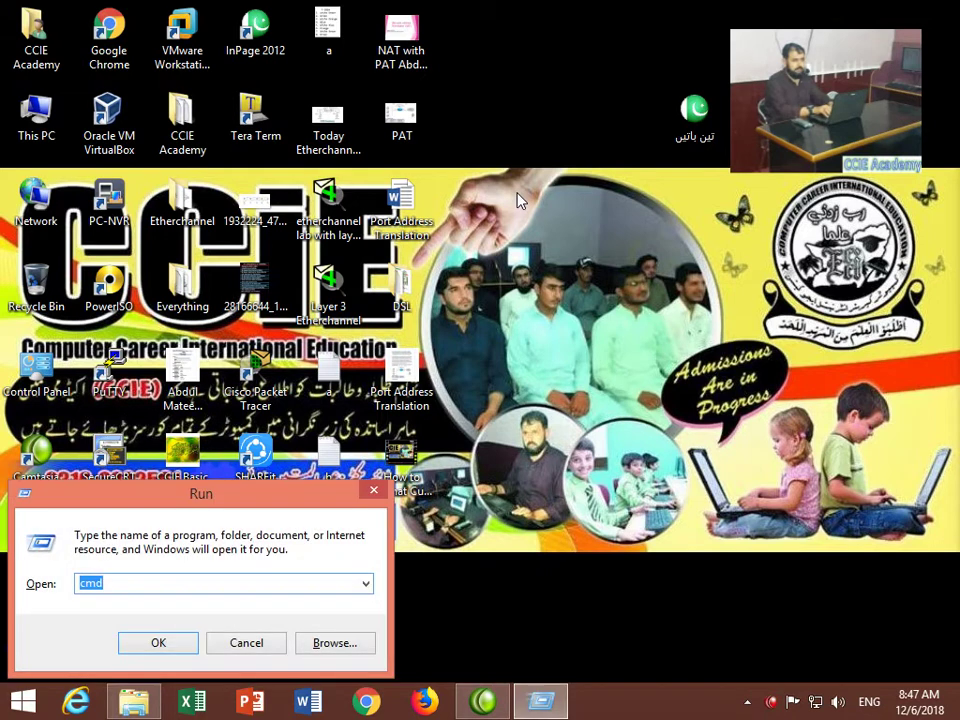
Step: Launch Notepad through the Run dialog
type("notep")
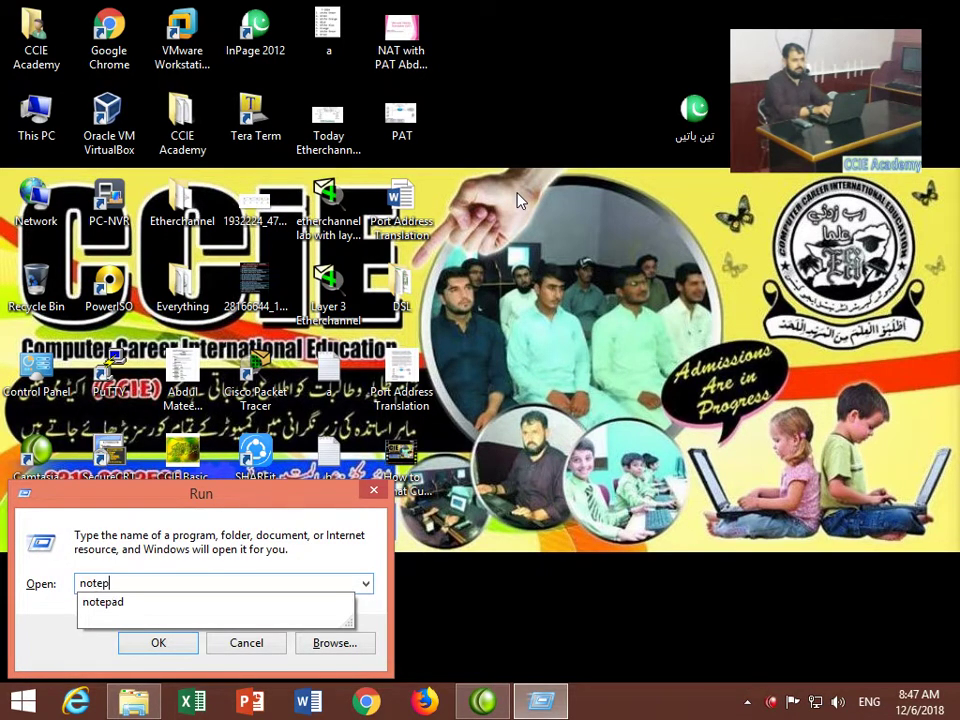
type("ad")
key("Return")
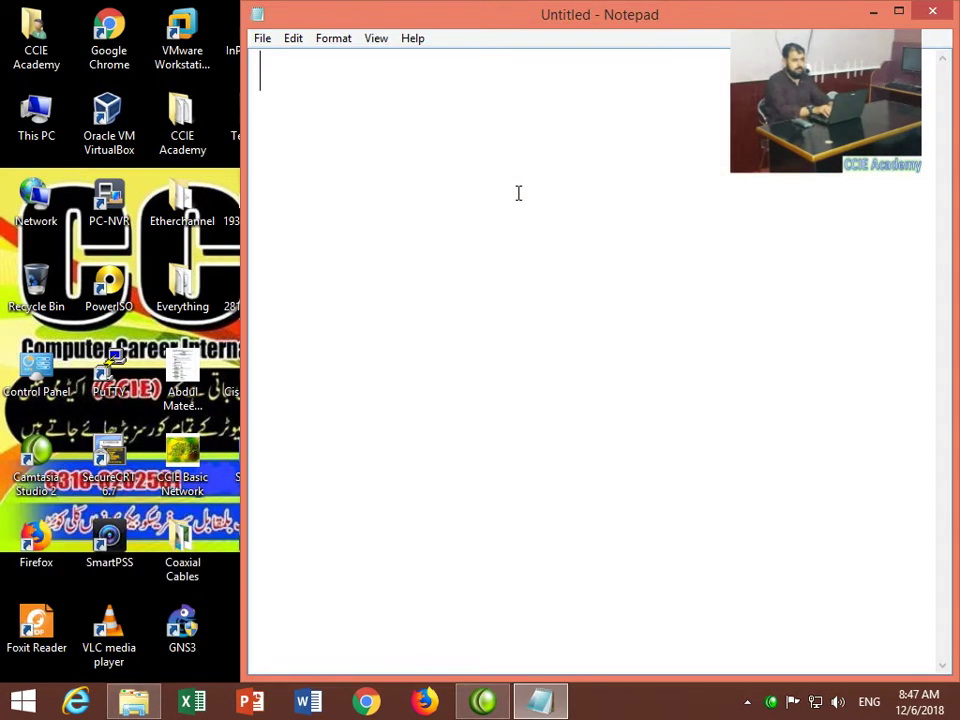
Step: Write the title "Bootable windows in usb / card" across two lines of the blank note
type("Bootas")
key("BackSpace")
type("b")
key("BackSpace")
type("ble ")
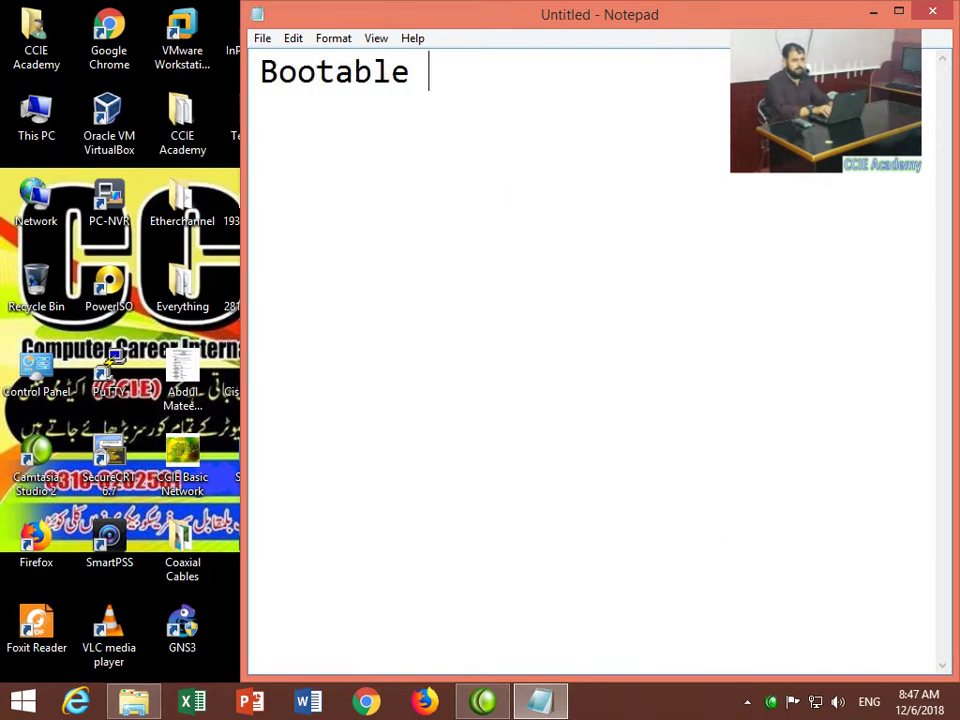
type("win")
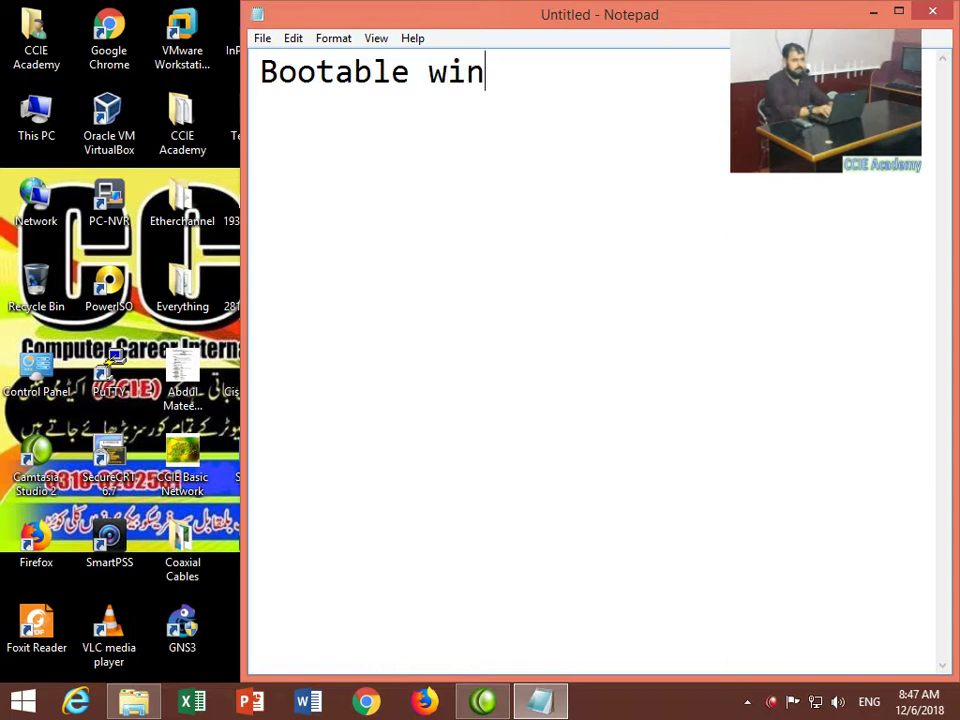
type("dows in usb")
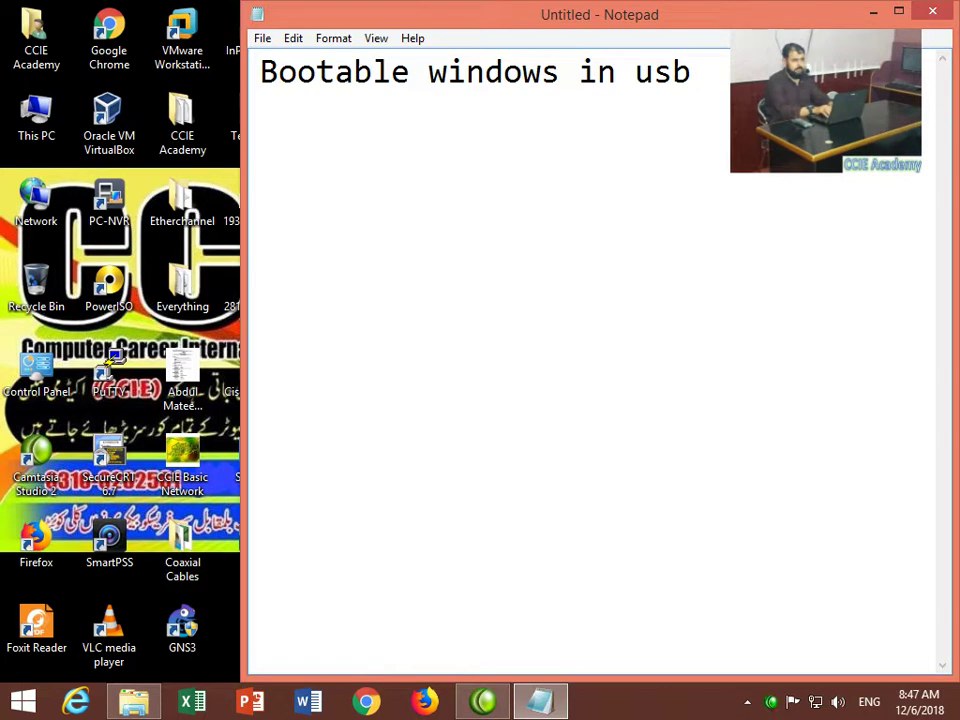
type(" /")
key("Return")
type("card")
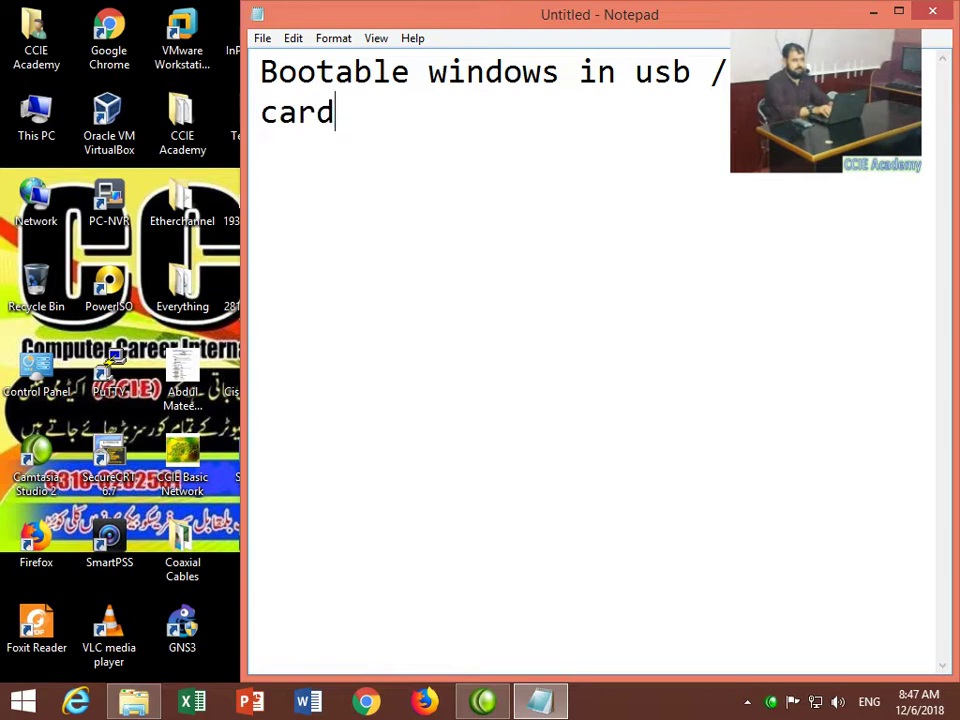
Step: Minimize the note and launch PowerISO by searching for it from the Start screen
left_click(872, 11)
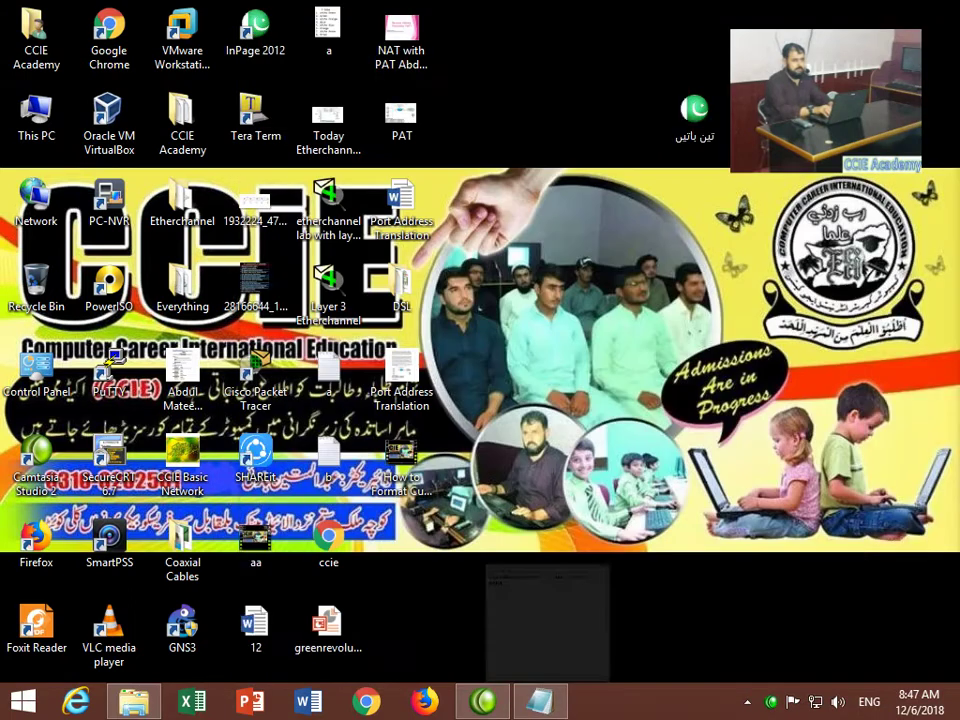
right_click(487, 91)
left_click(519, 146)
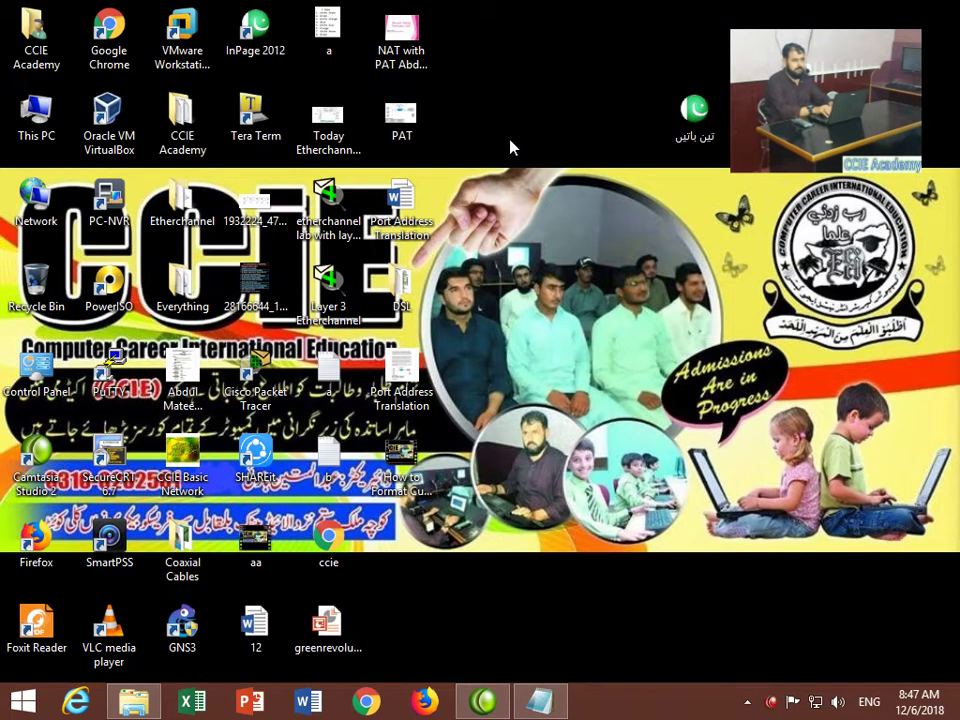
key("super")
type("powerISO")
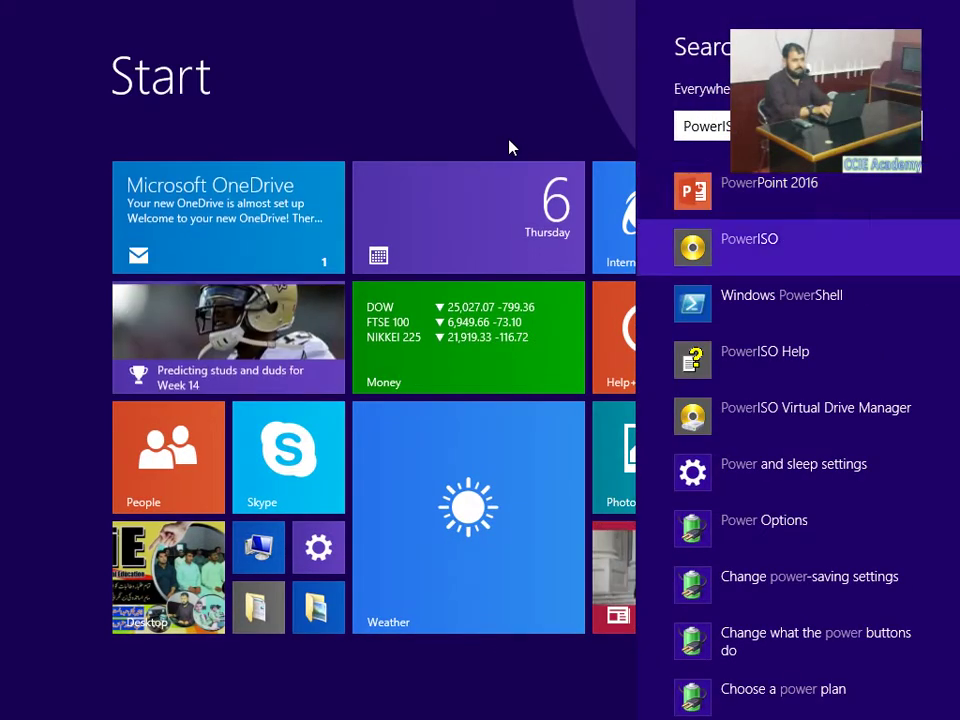
key("Down")
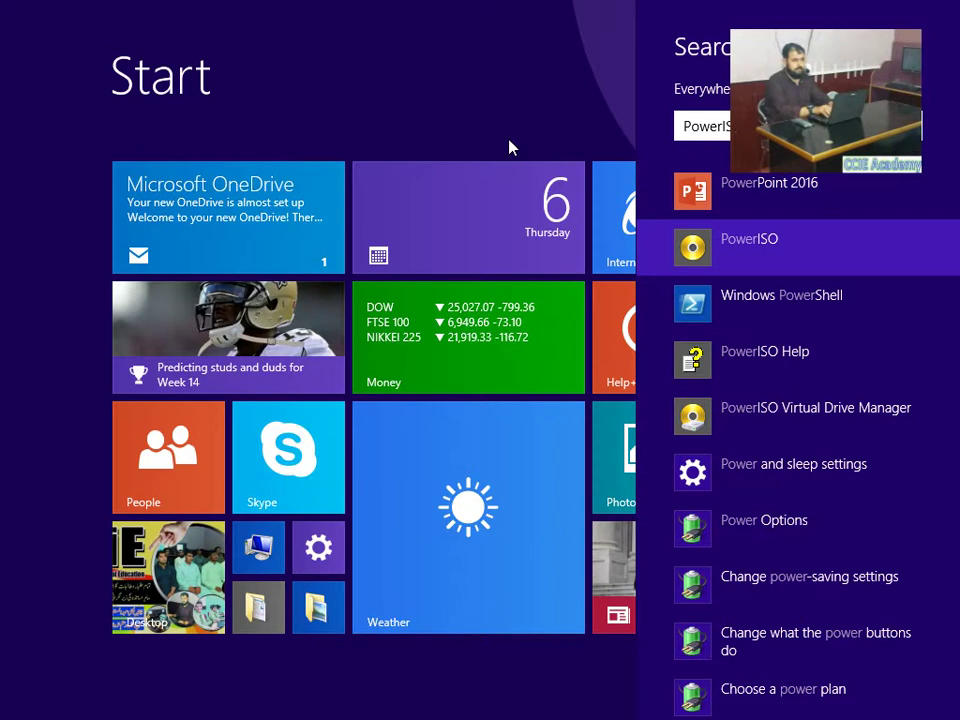
left_click(730, 252)
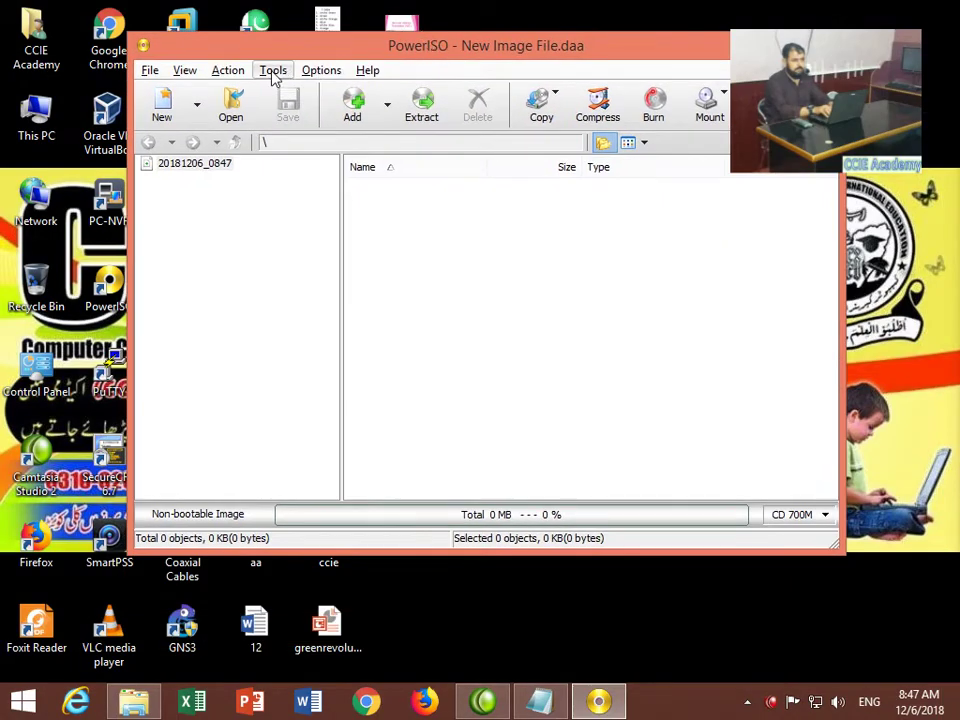
Step: Start the Create Bootable USB Drive tool and agree to run PowerISO as administrator
left_click(273, 72)
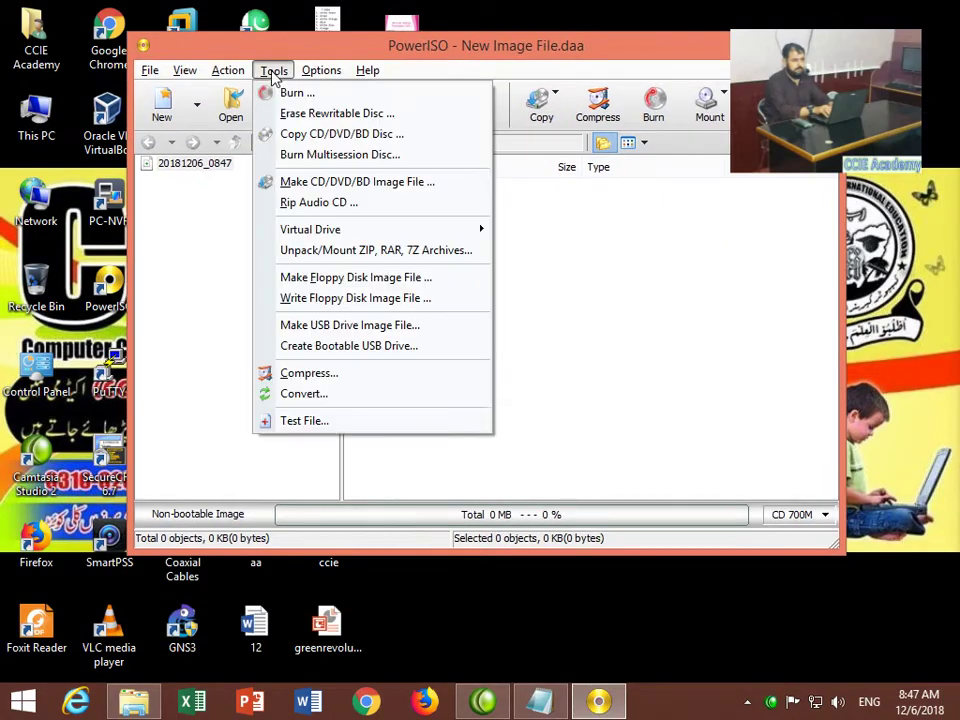
left_click(417, 346)
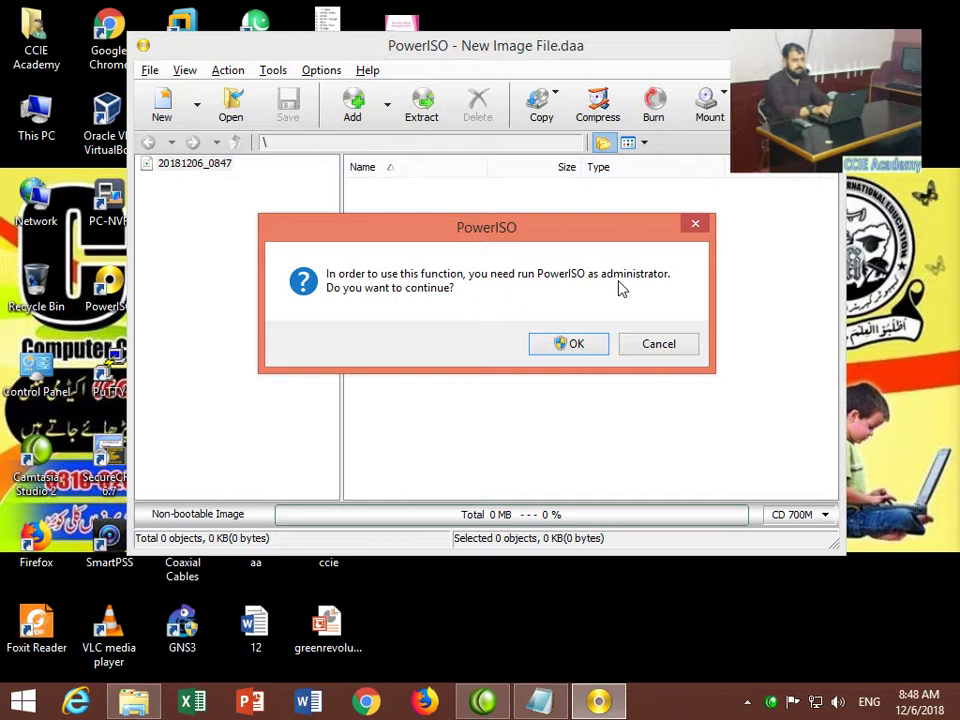
left_click(576, 348)
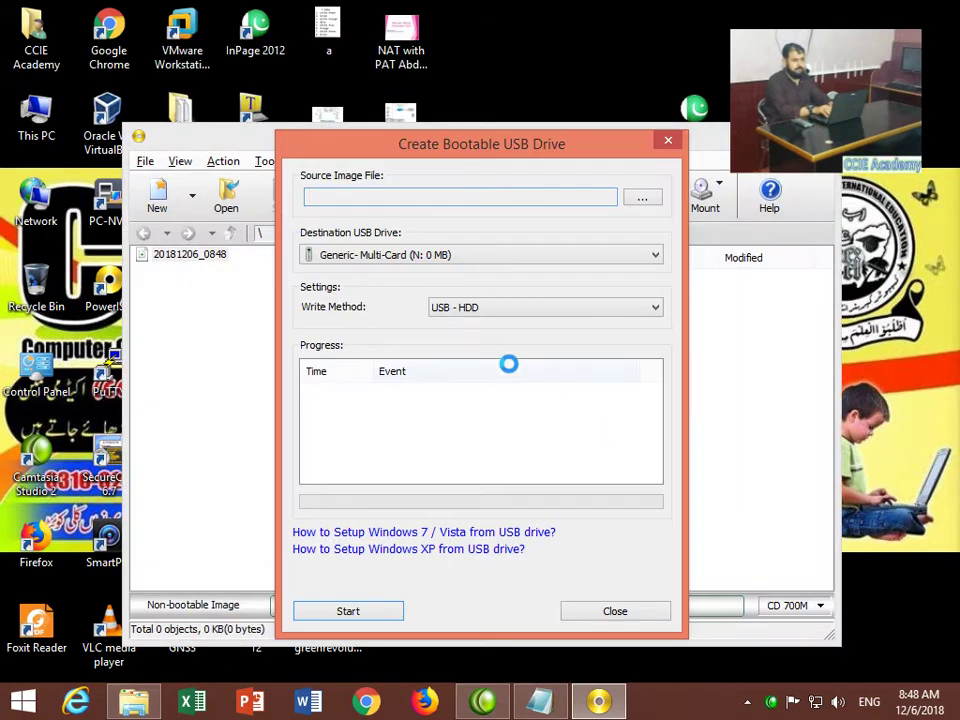
Step: Choose the Windows 7 G2 ISO from the Images folder on drive E as the source image file
left_click(645, 197)
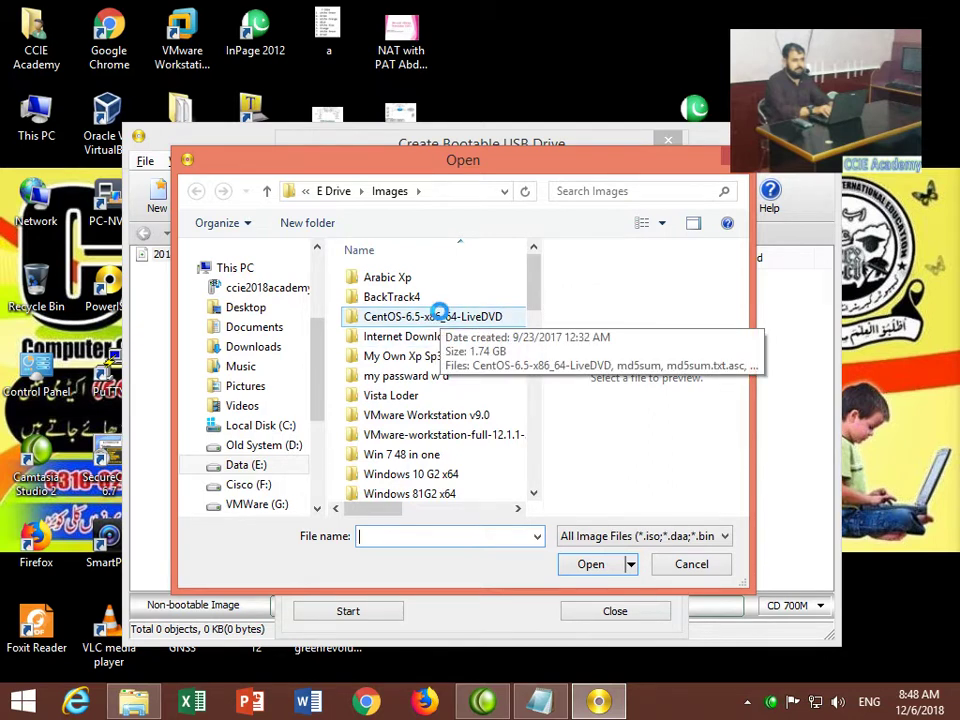
left_click(420, 396)
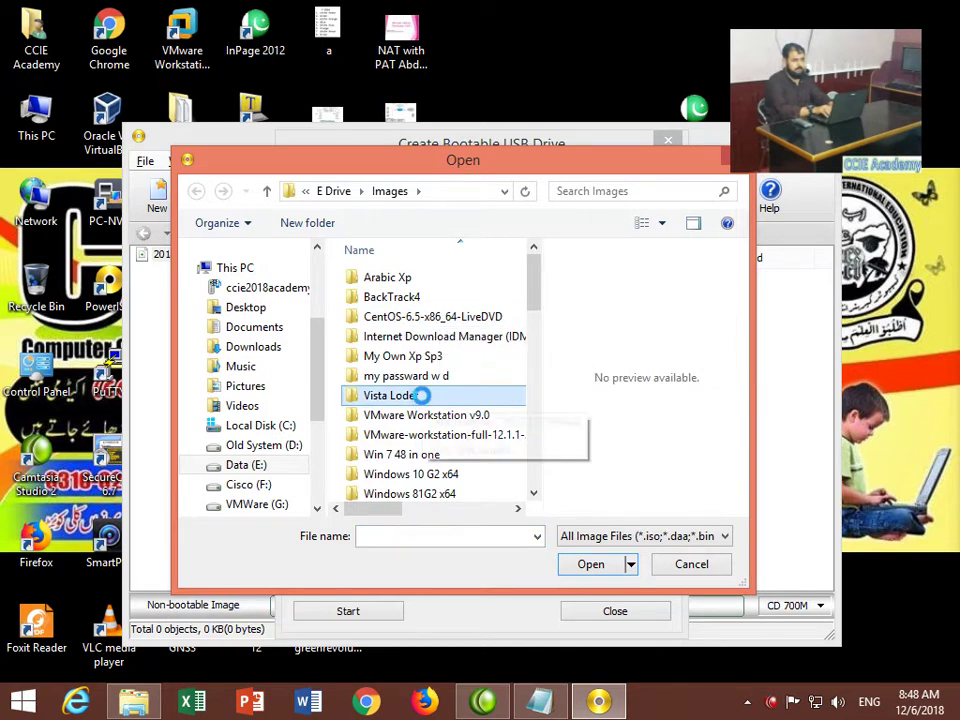
left_click(420, 473)
scroll(420, 471, "down", 1)
scroll(422, 470, "down", 4)
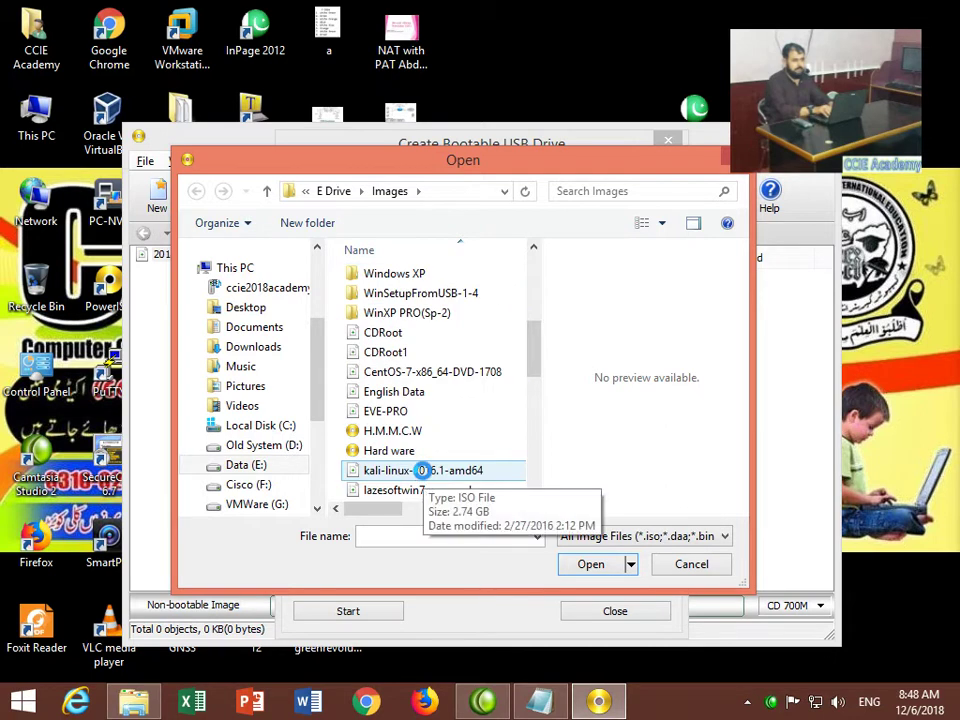
scroll(422, 470, "down", 4)
scroll(420, 468, "down", 4)
left_click(430, 450)
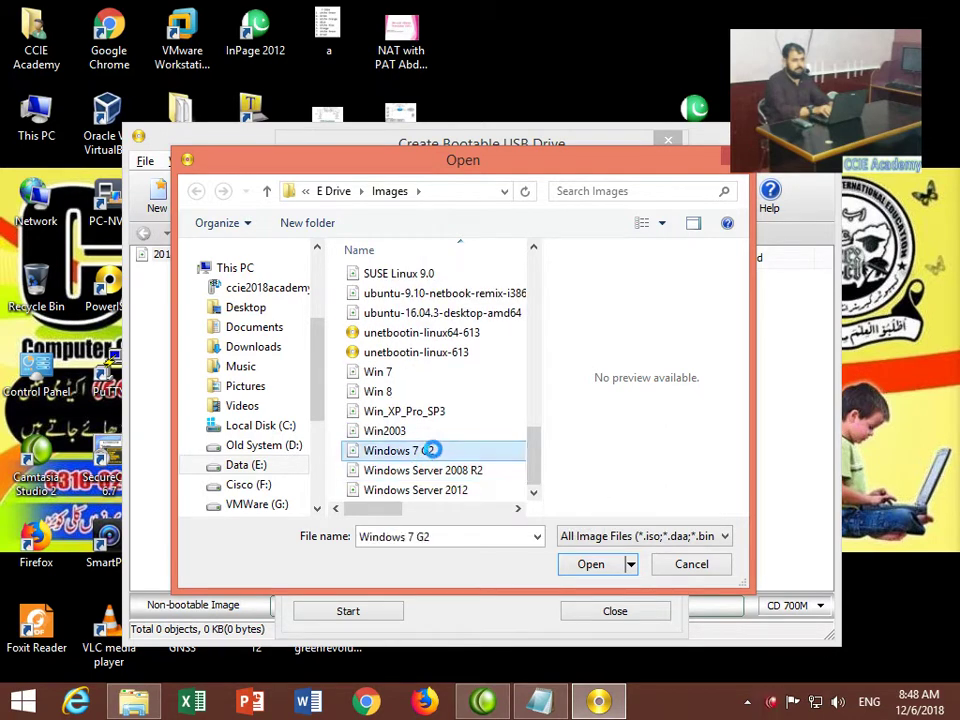
left_click(598, 565)
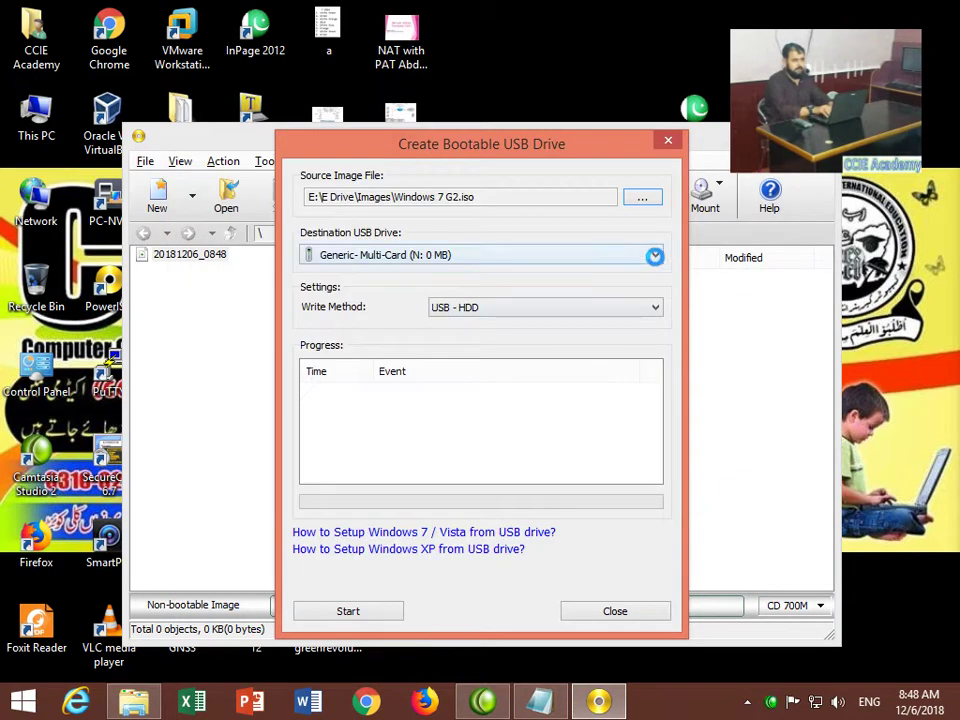
Step: Set Generic Flash Disk (Q: 31 GB) as the destination and start writing, accepting that its data is overwritten
left_click(654, 255)
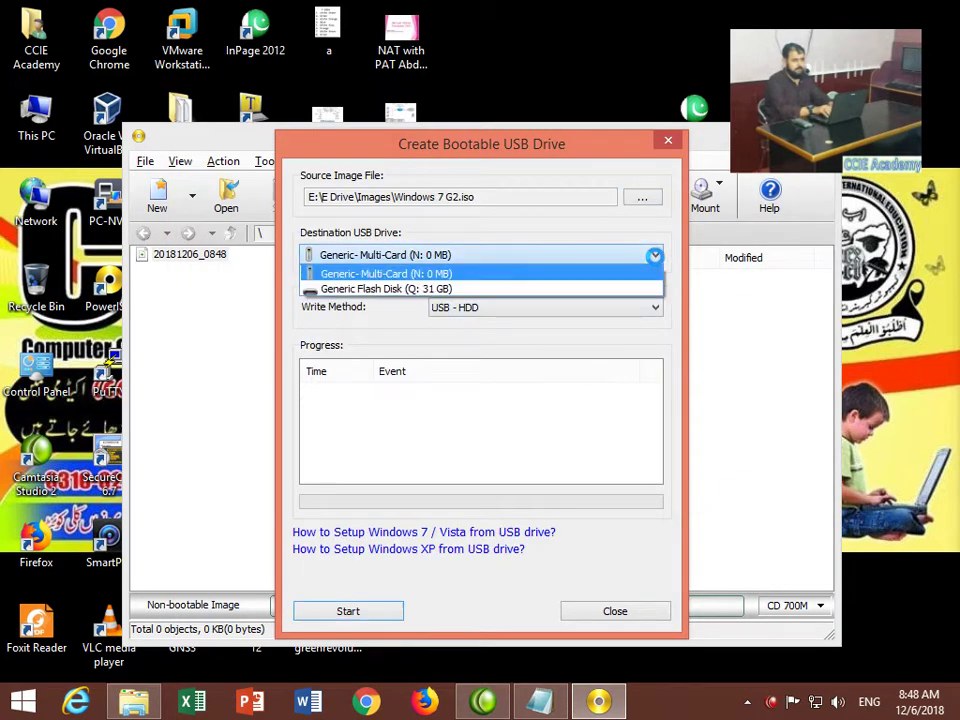
left_click(510, 287)
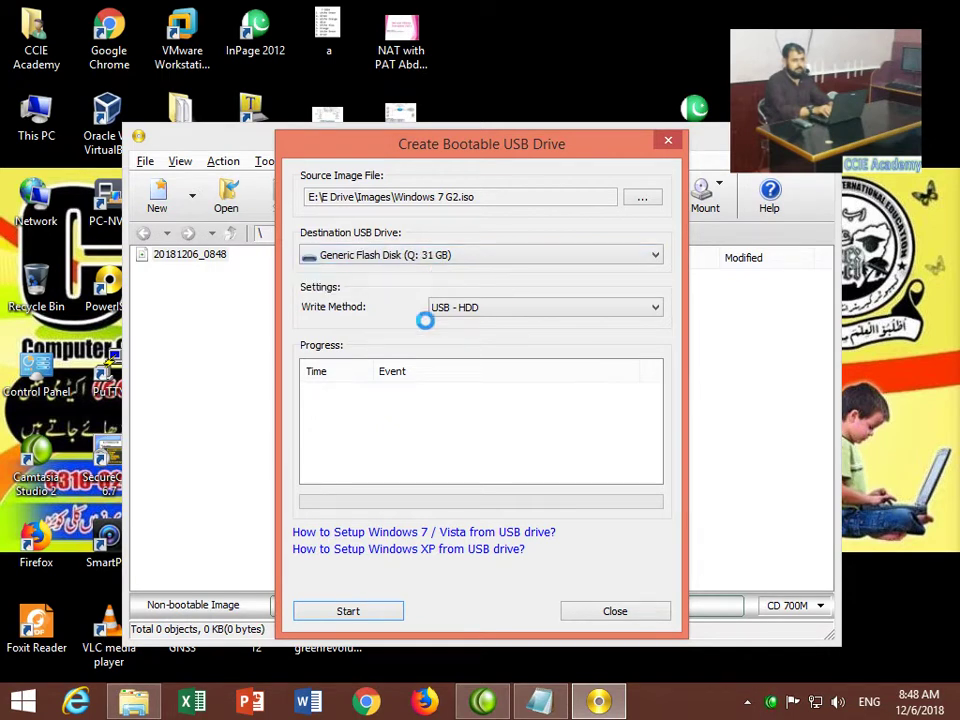
left_click(350, 611)
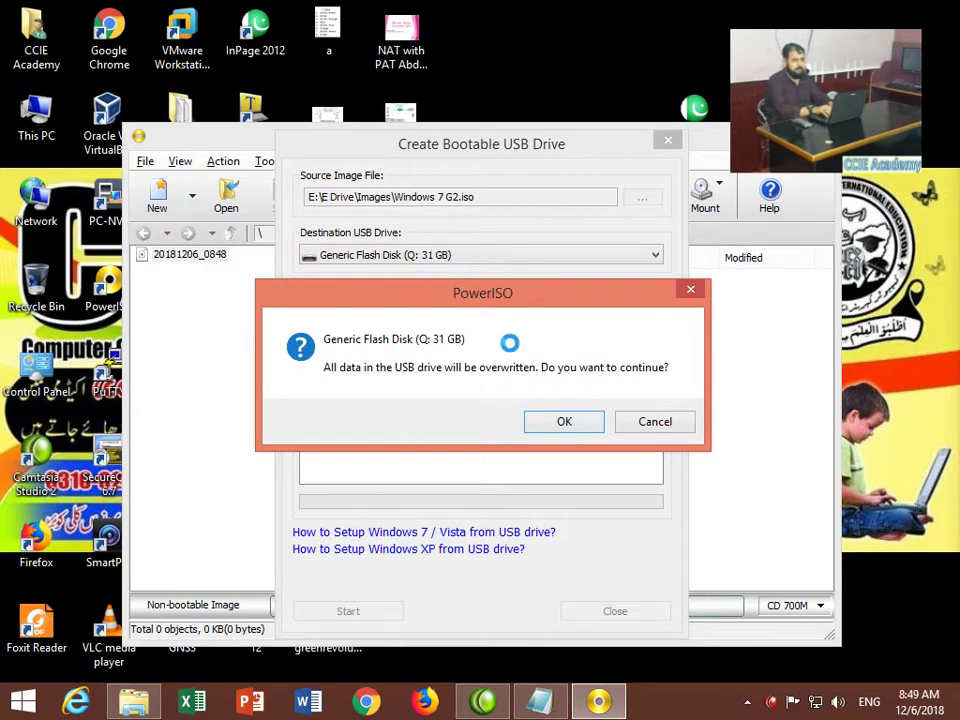
left_click(561, 421)
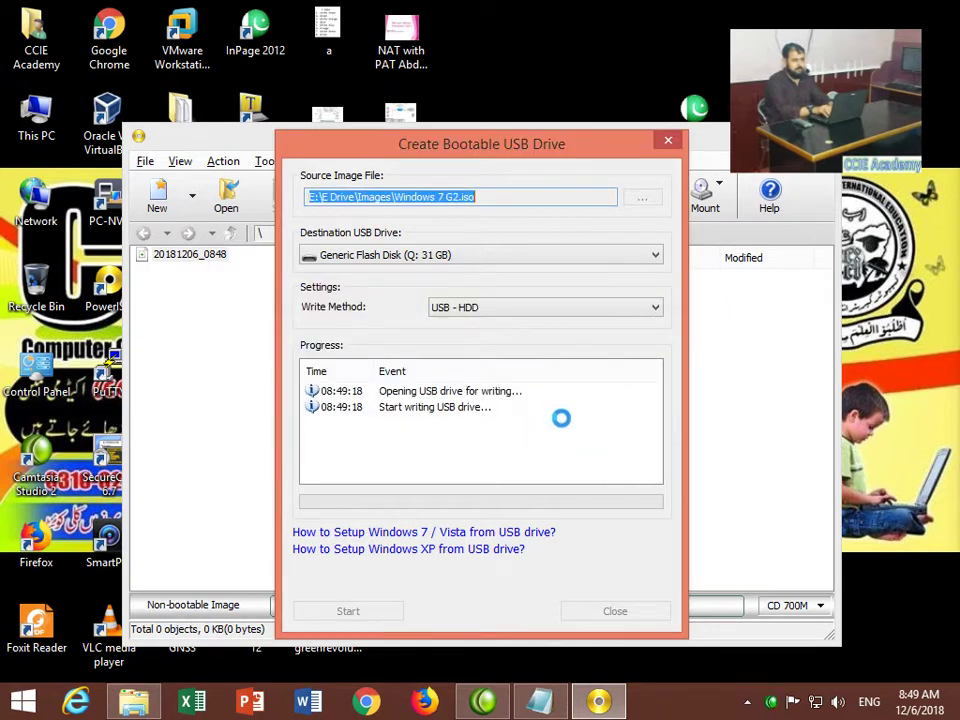
Step: Examine the drives in a maximized This PC window during the USB writing, and return to PowerISO
left_click(36, 112)
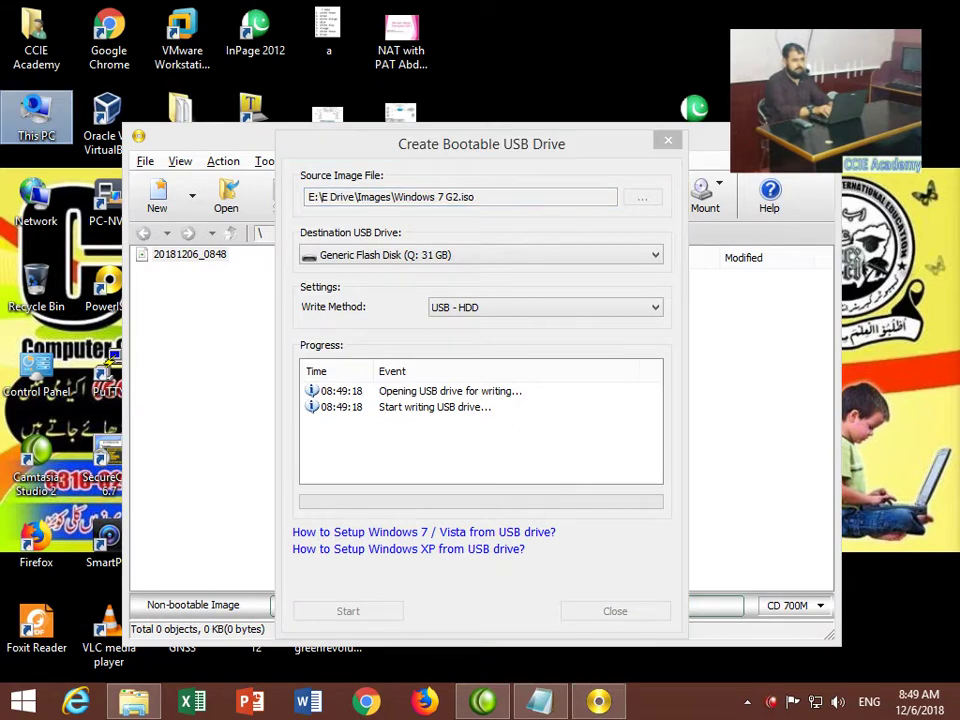
double_click(36, 112)
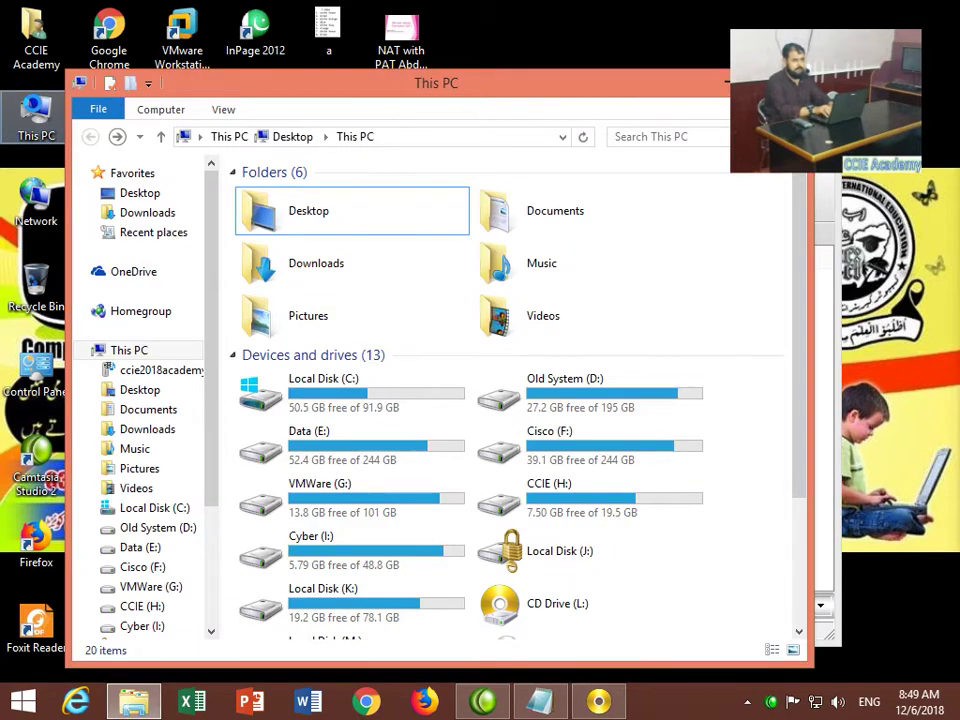
double_click(371, 90)
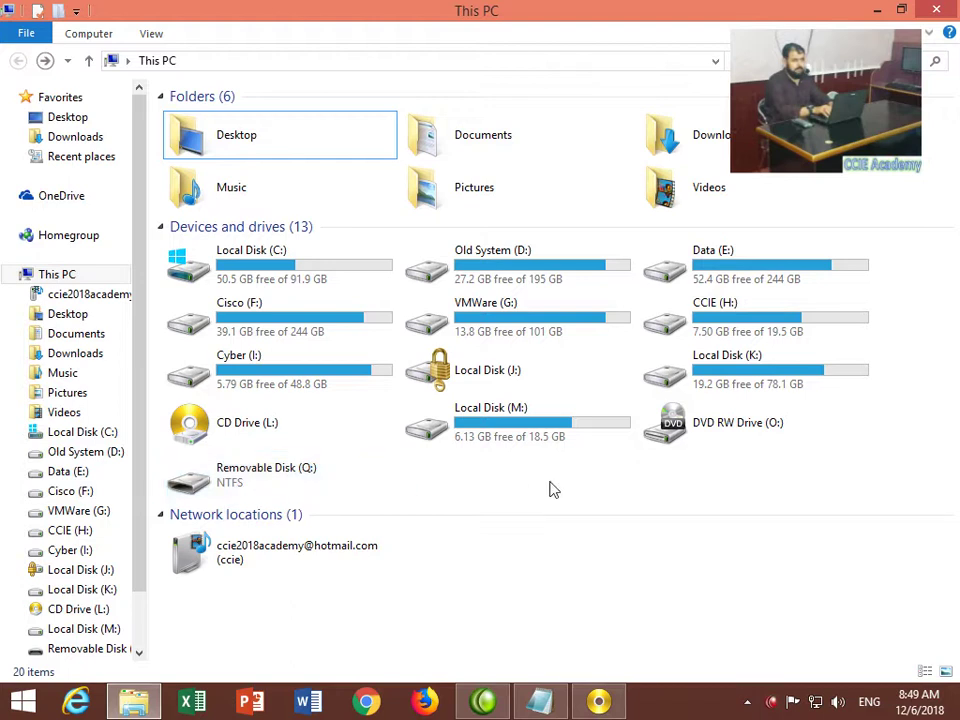
left_click(699, 706)
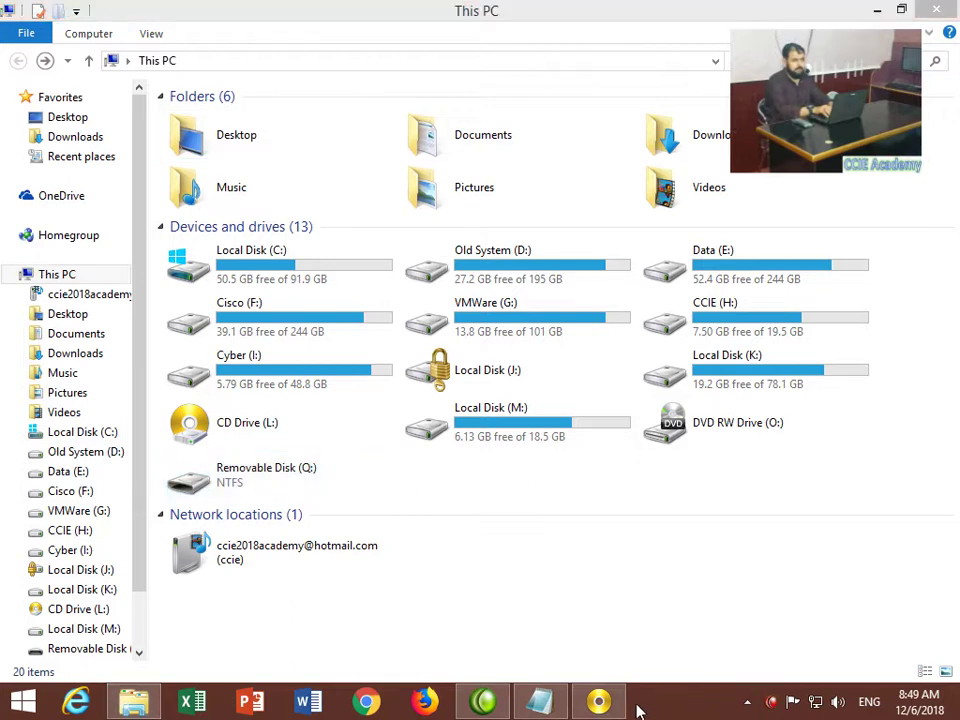
left_click(600, 706)
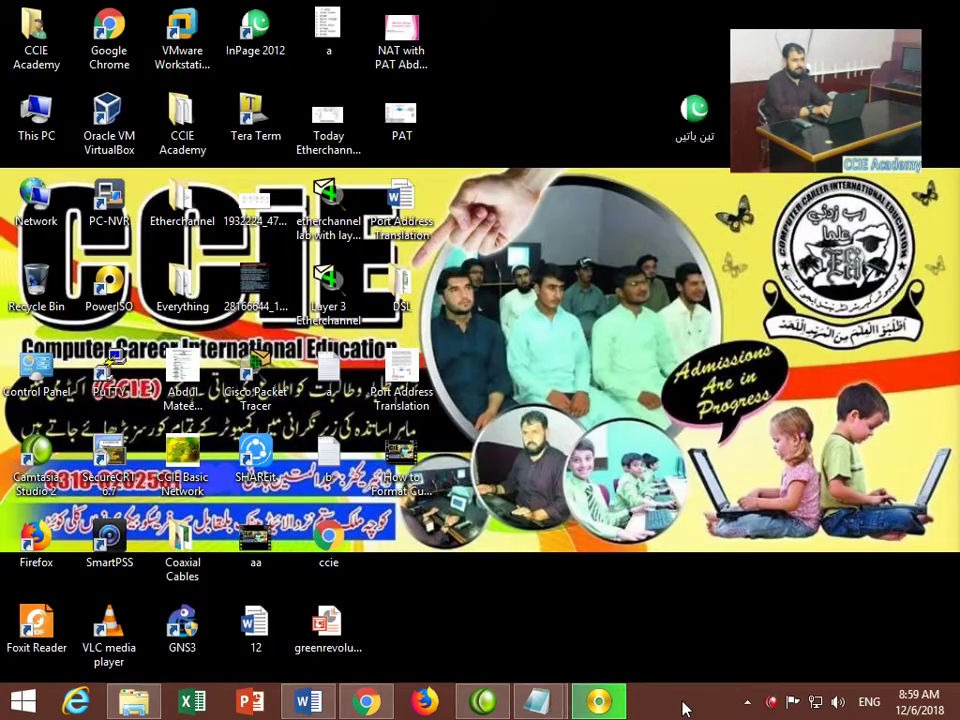
Step: Acknowledge the finished USB write and close both the bootable drive dialog and PowerISO
left_click(600, 703)
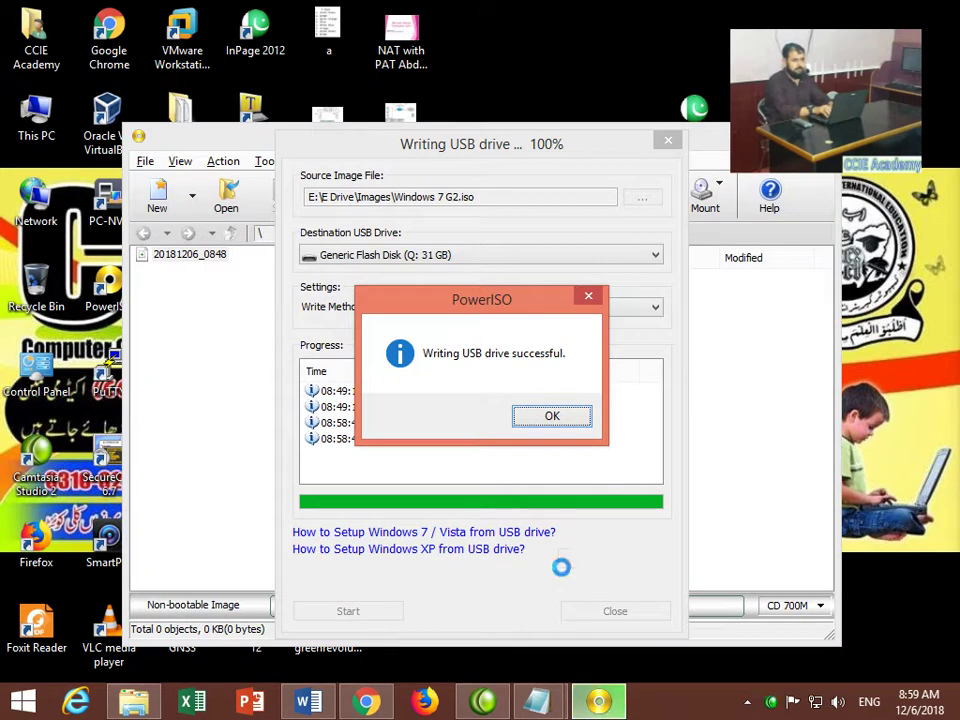
left_click(540, 418)
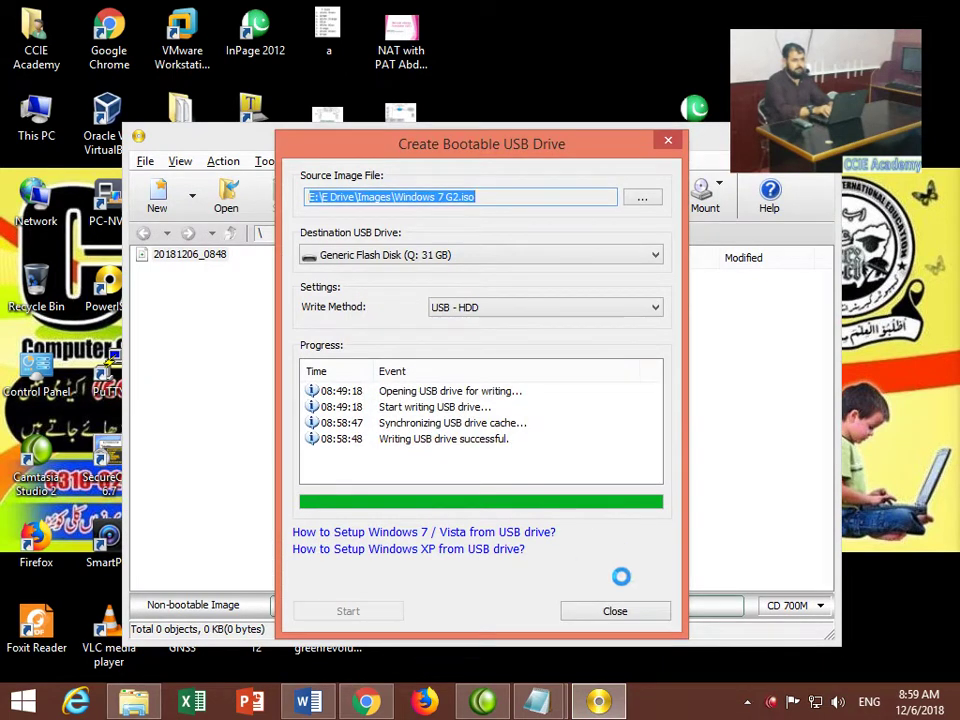
left_click(633, 609)
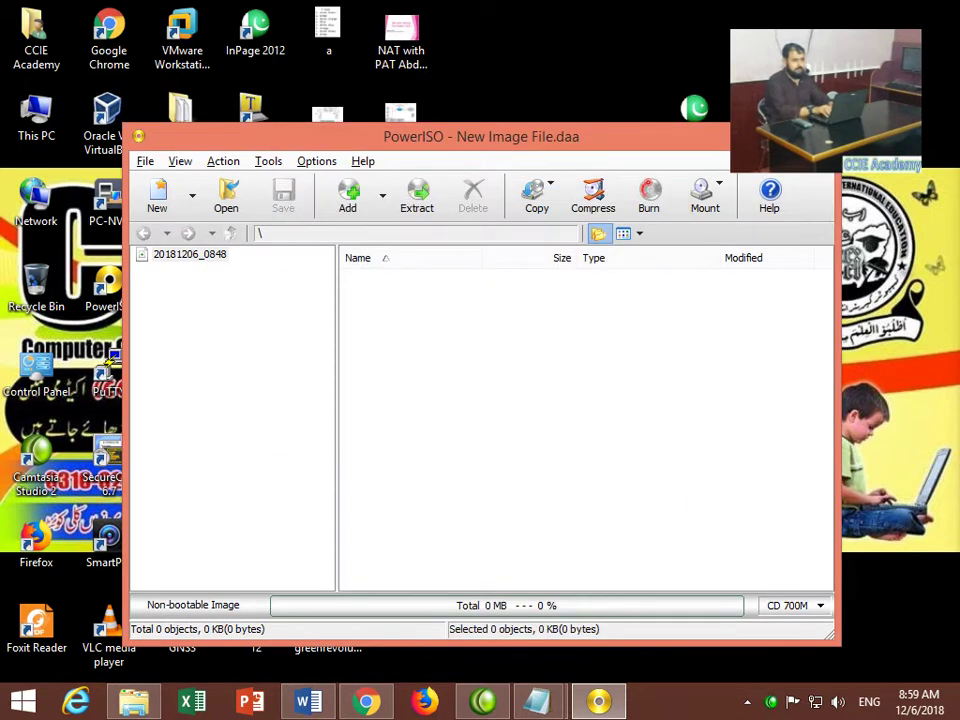
left_click(815, 136)
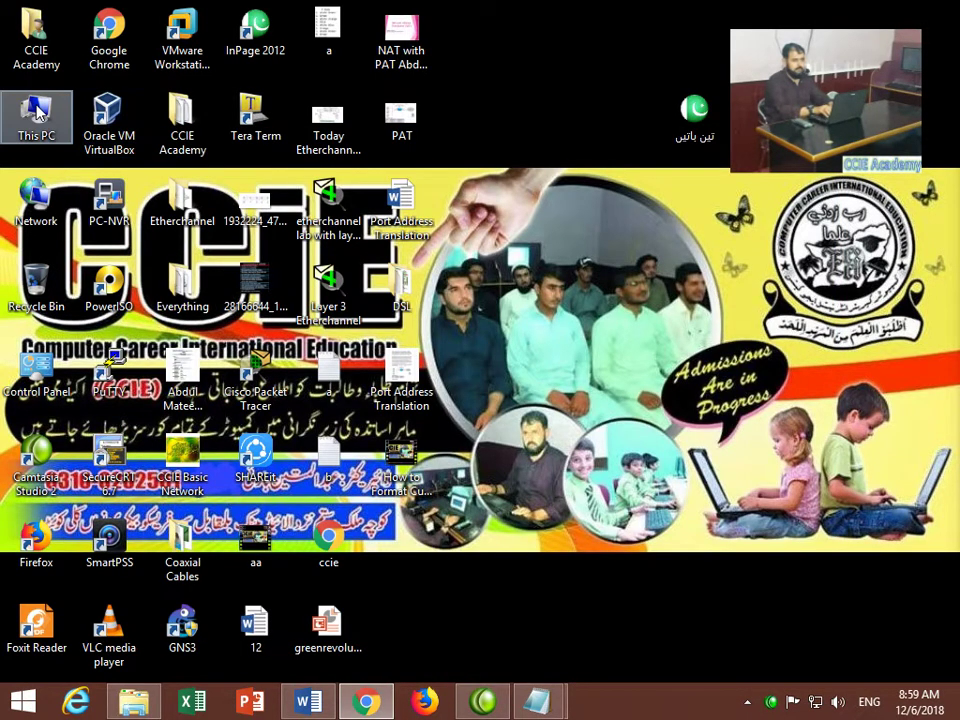
Step: Check the properties of USB drive Q: in This PC for its file system and space usage
double_click(37, 112)
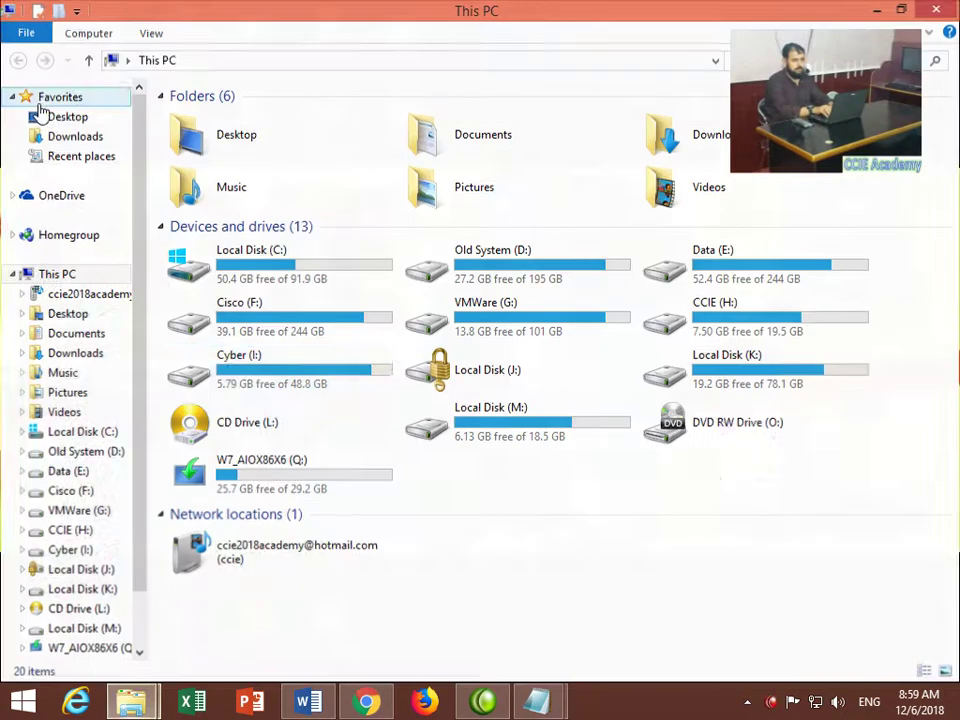
right_click(266, 478)
right_click(245, 472)
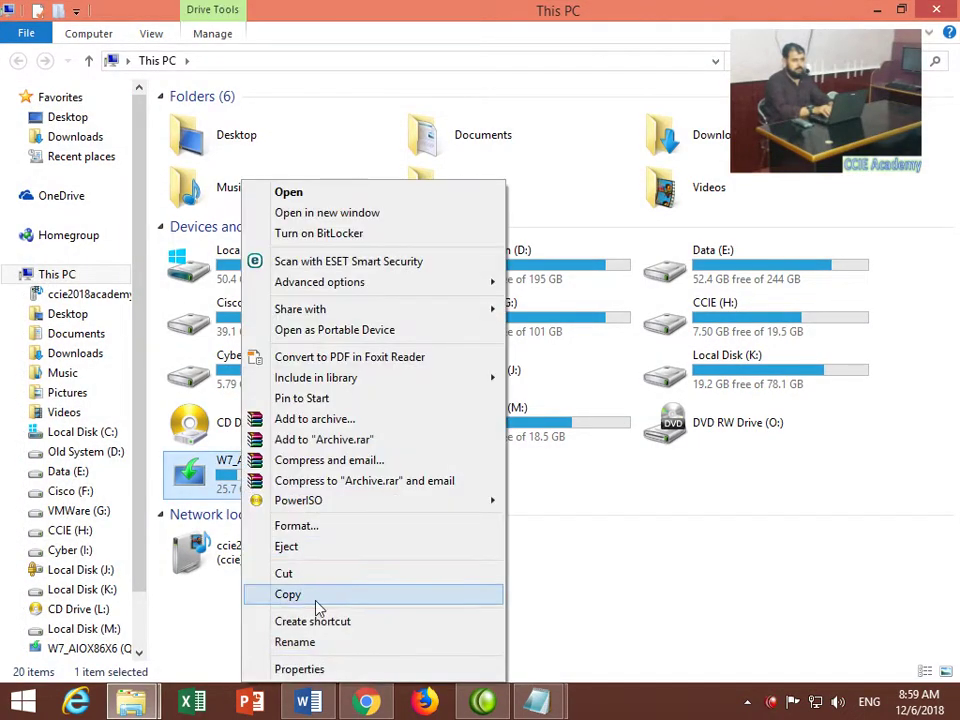
left_click(298, 668)
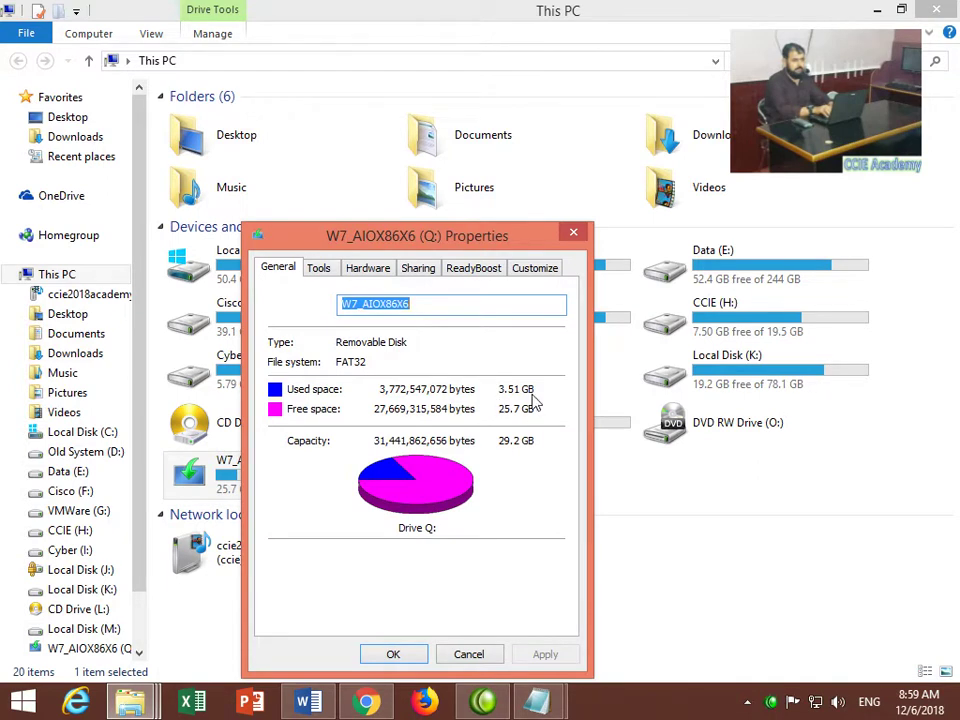
Step: Review the used and free space of USB drive Q: and close its properties
left_click(668, 712)
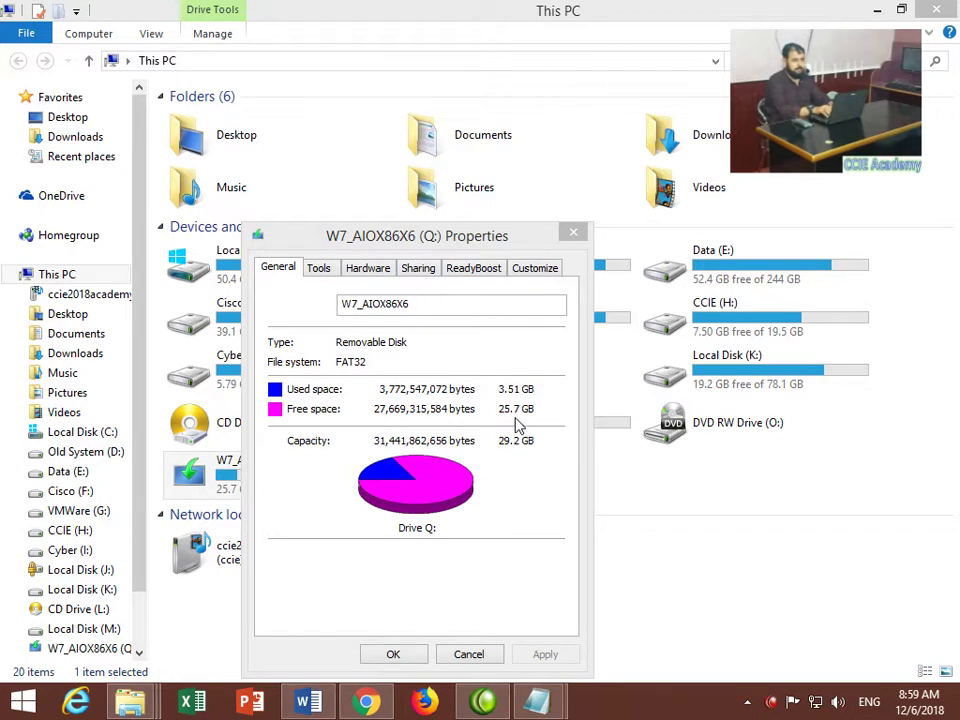
left_click(393, 655)
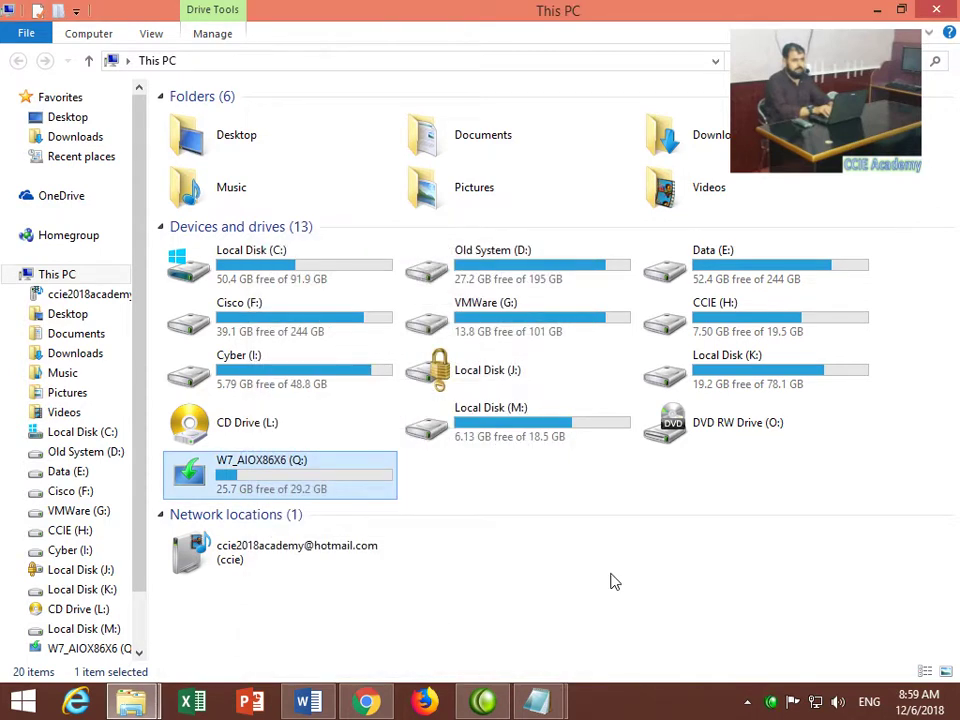
left_click(650, 716)
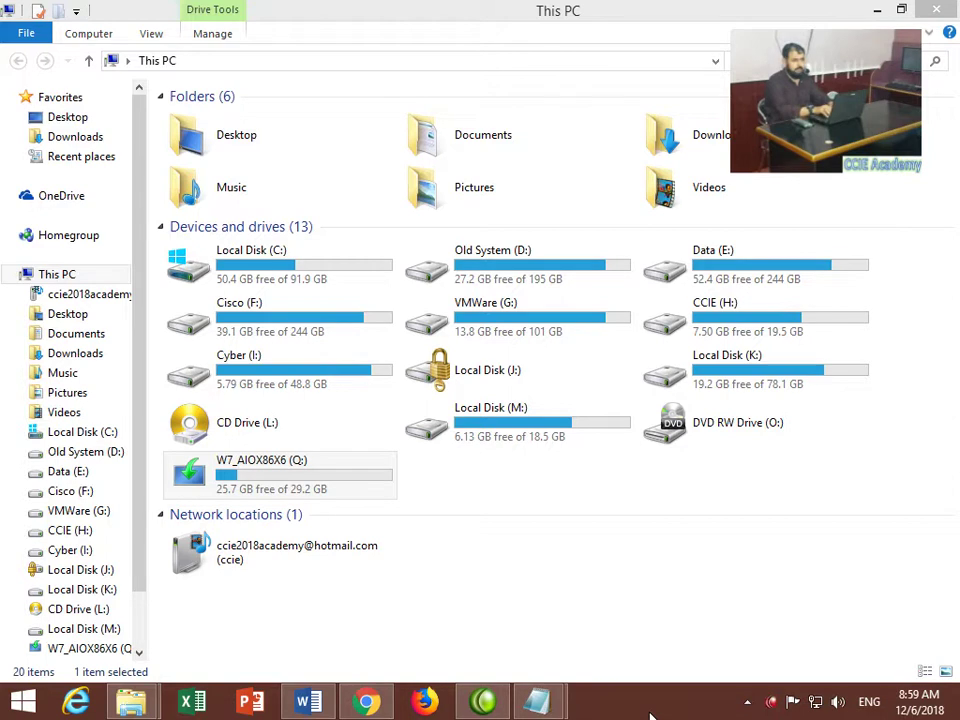
Step: Open the Videos folder at Cyber (I:) > I Drive > CCIE & CA > You Tube Channel
double_click(300, 370)
double_click(215, 120)
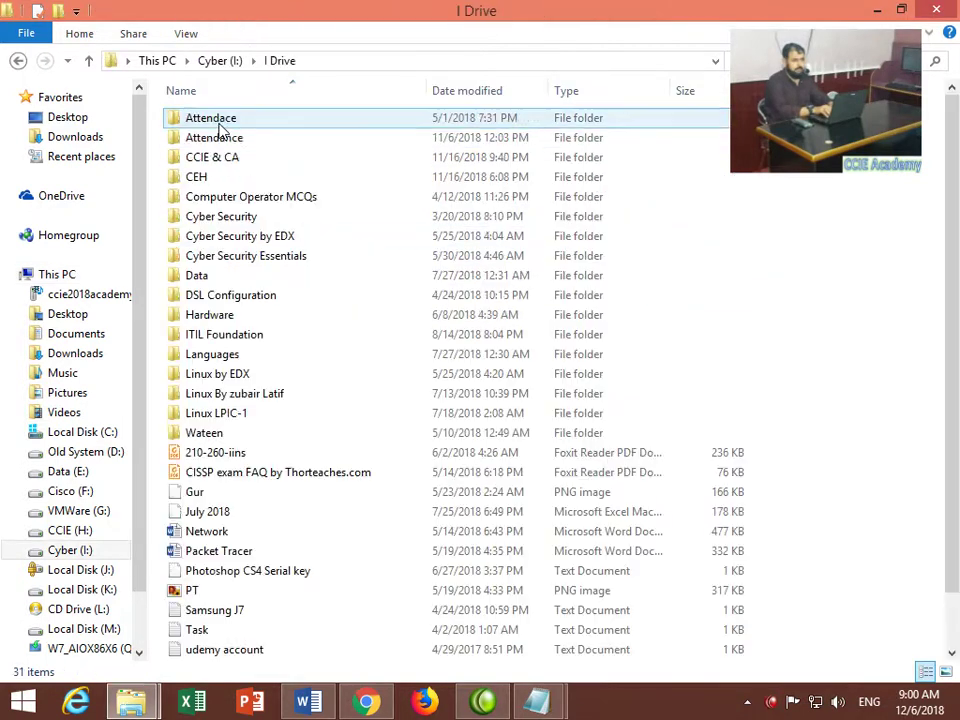
left_click(225, 160)
double_click(228, 160)
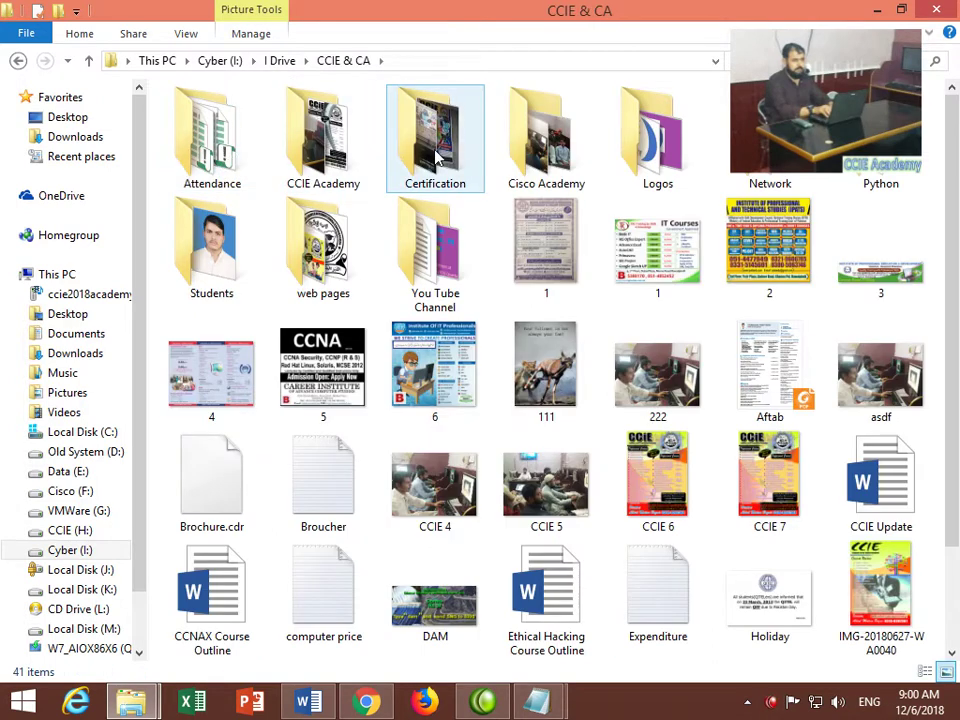
left_click(418, 235)
double_click(418, 235)
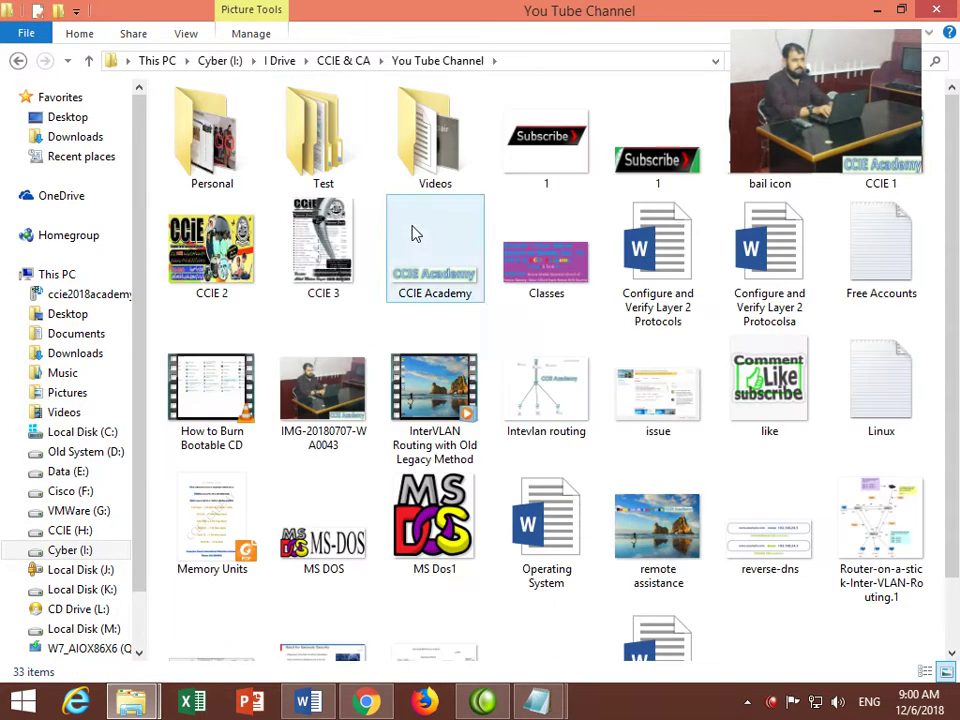
double_click(407, 154)
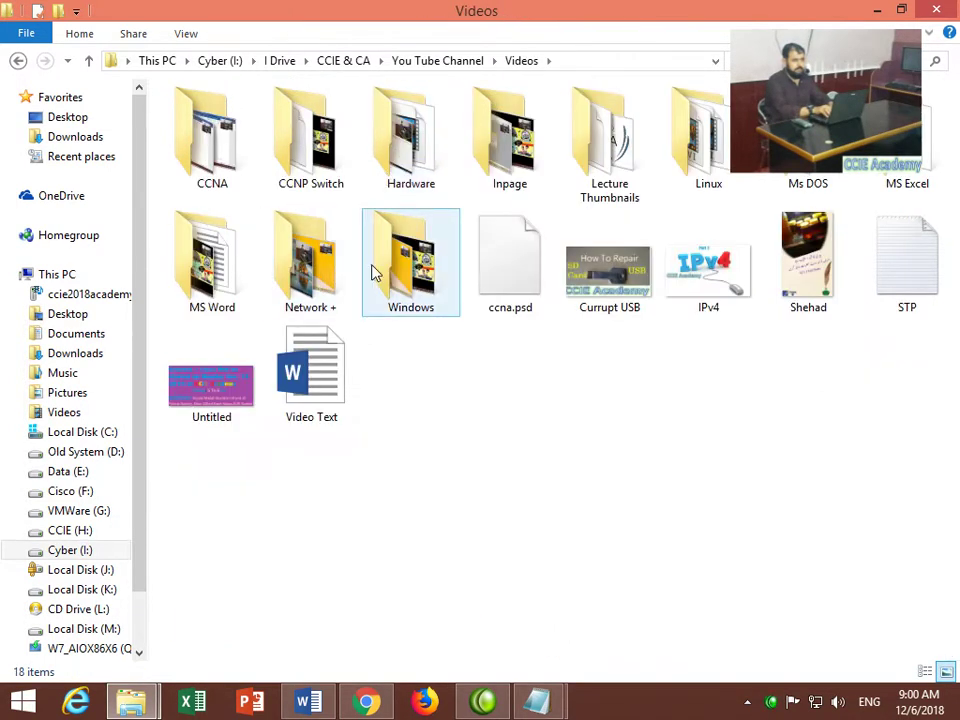
Step: Look through the Windows video folder, send the whole folder to USB drive Q:, and minimize the copy progress window
double_click(390, 268)
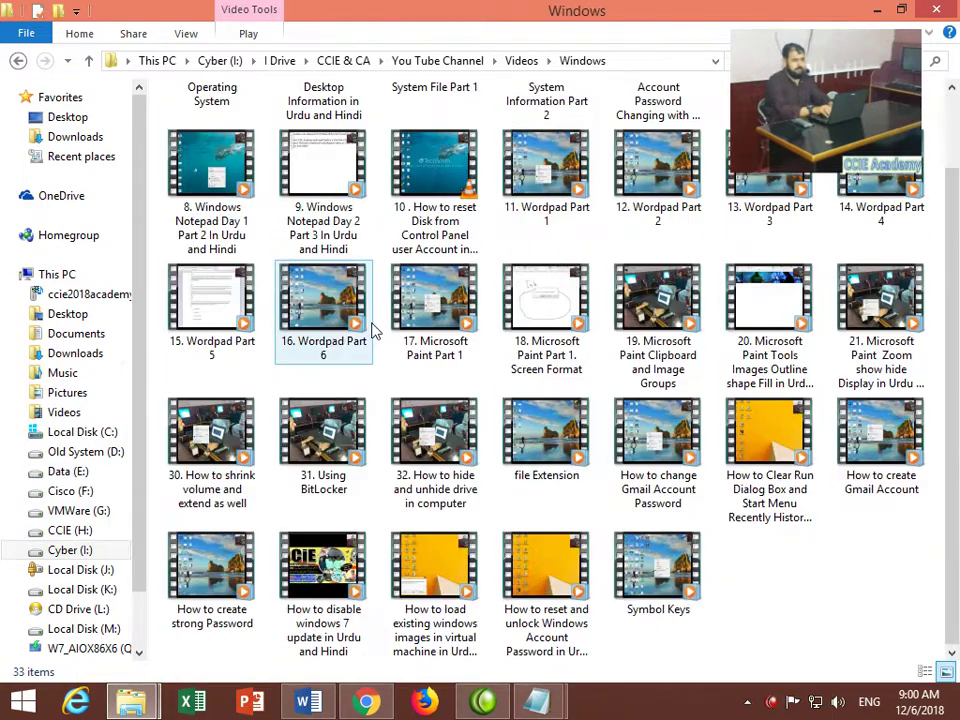
left_click(18, 60)
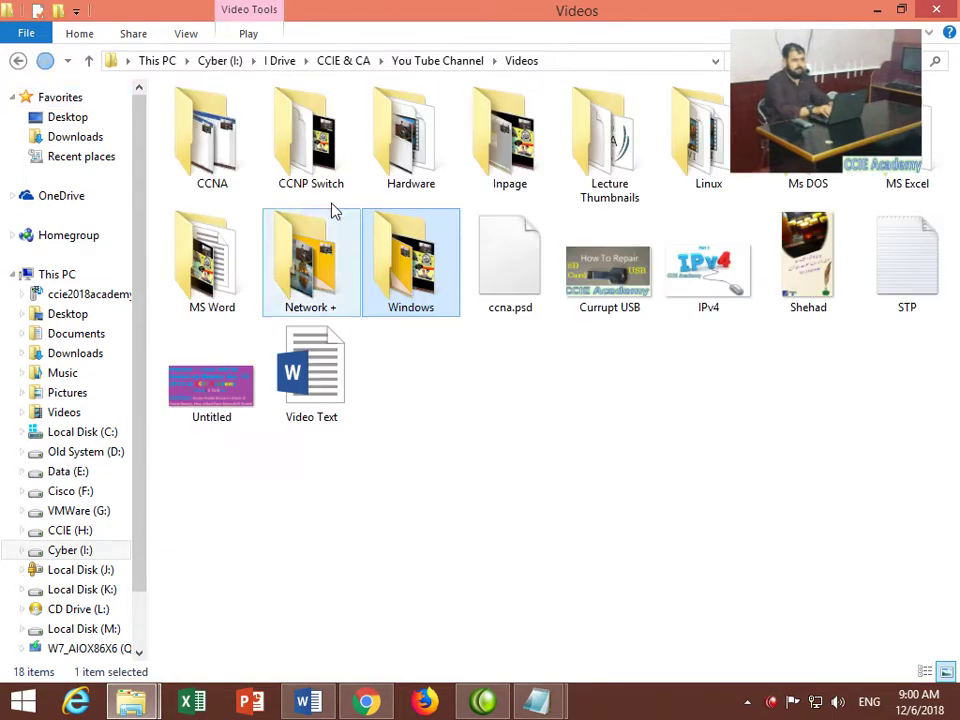
right_click(386, 250)
mouse_move(638, 531)
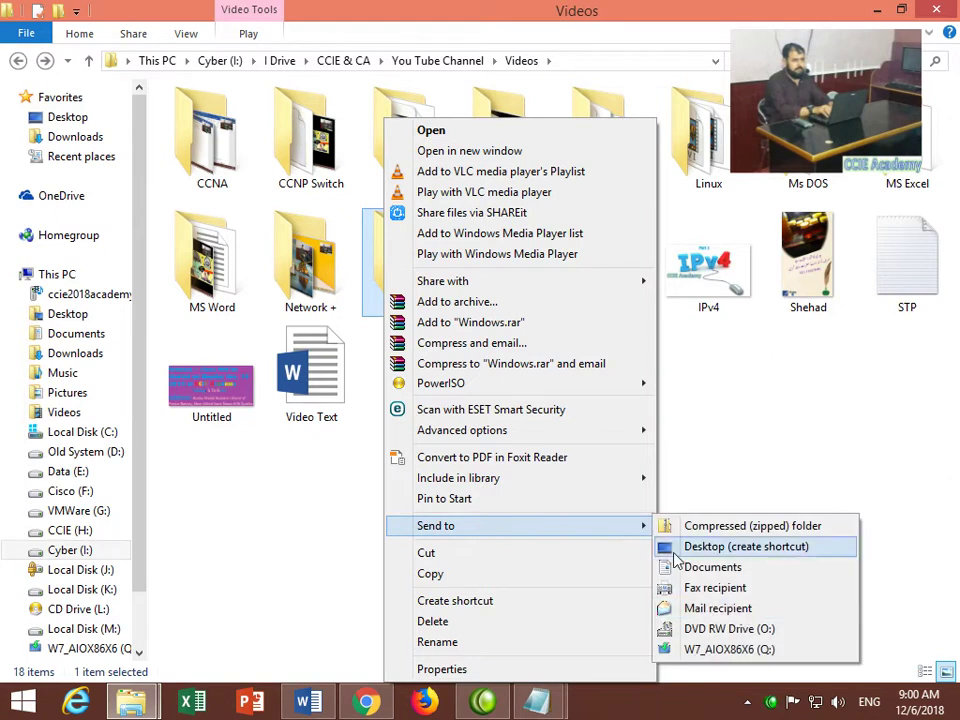
left_click(716, 656)
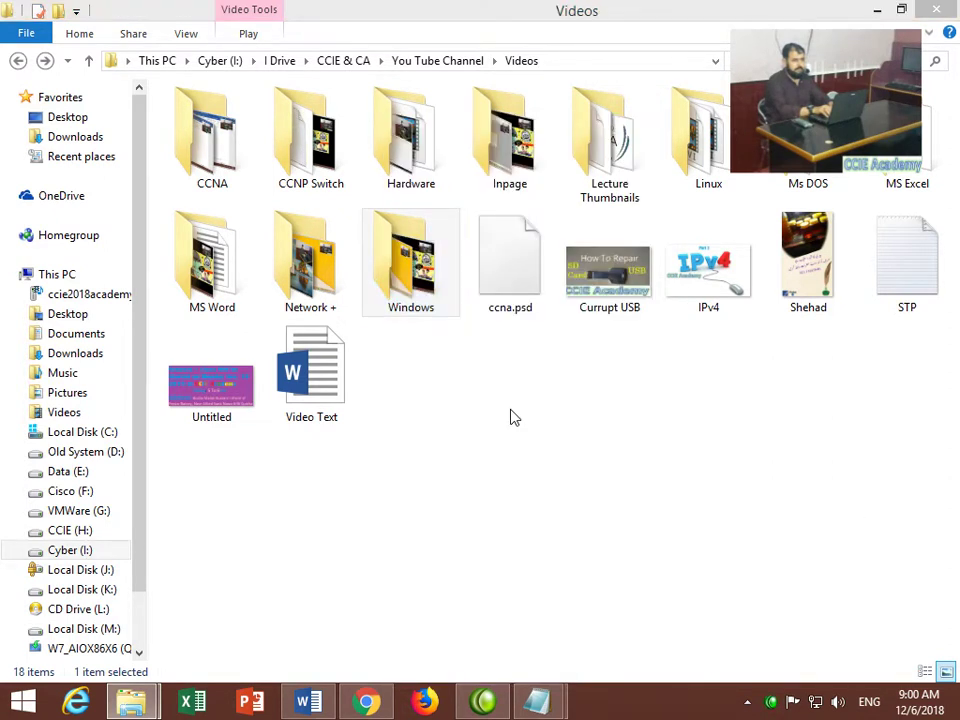
left_click(467, 96)
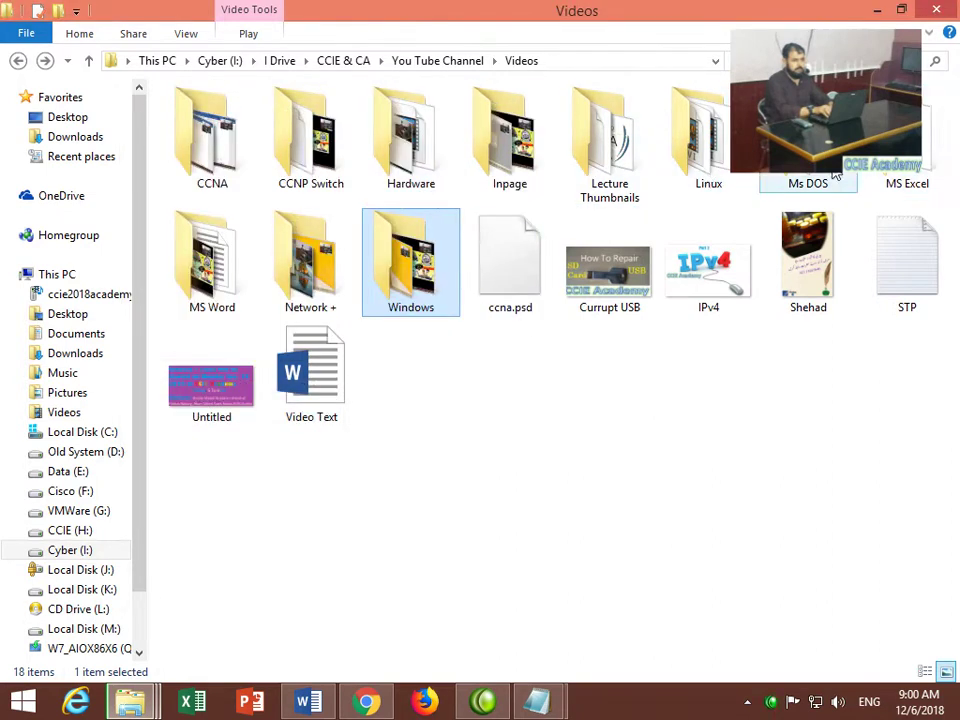
Step: Copy all eight Microsoft Word tutorial videos from the MS Word folder to the clipboard
double_click(237, 269)
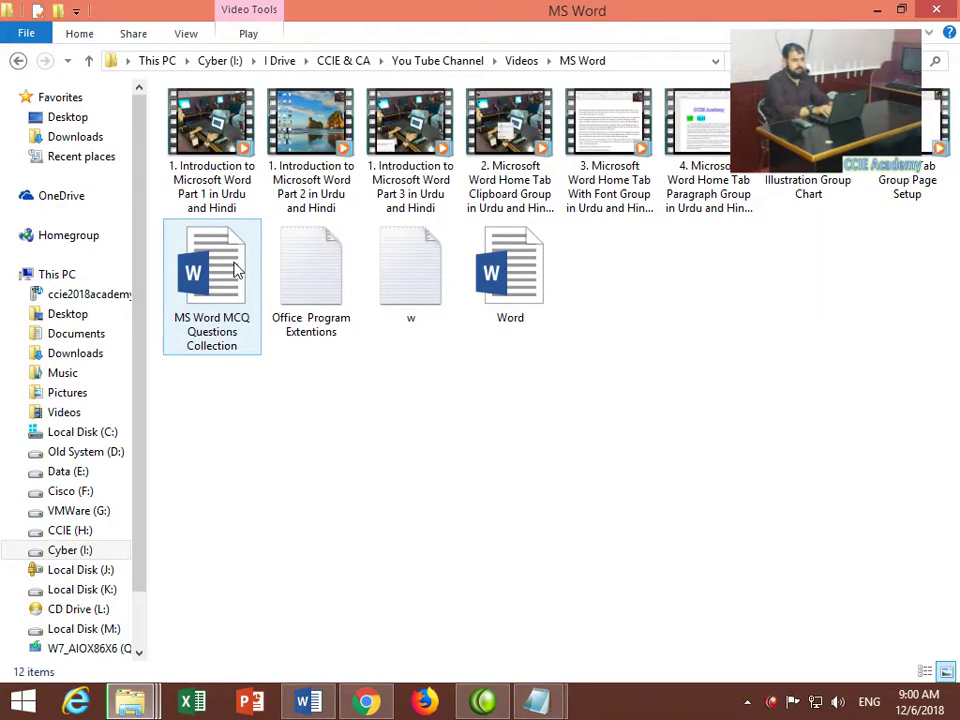
left_click_drag(939, 204, 198, 123)
right_click(198, 123)
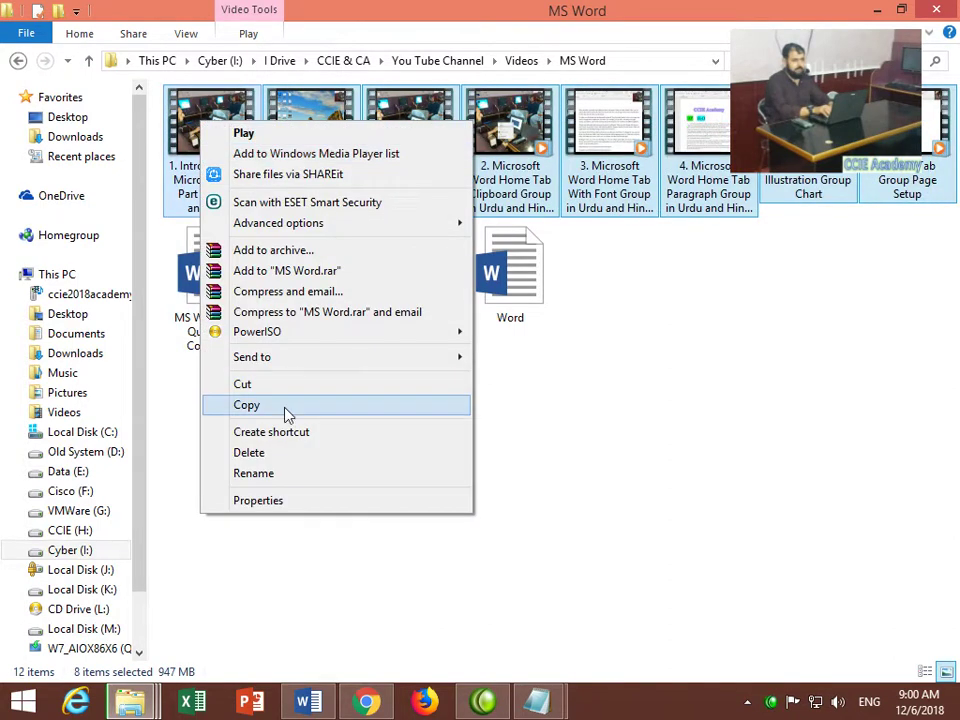
left_click(281, 406)
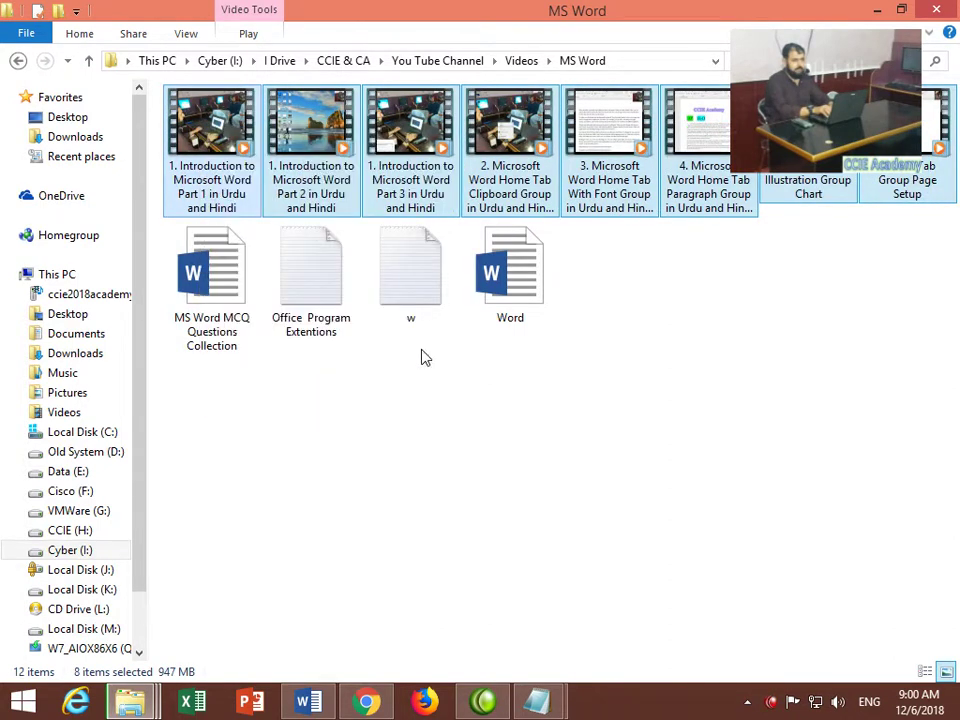
Step: Create a new folder in the root of USB drive Q:
left_click(16, 59)
left_click(115, 649)
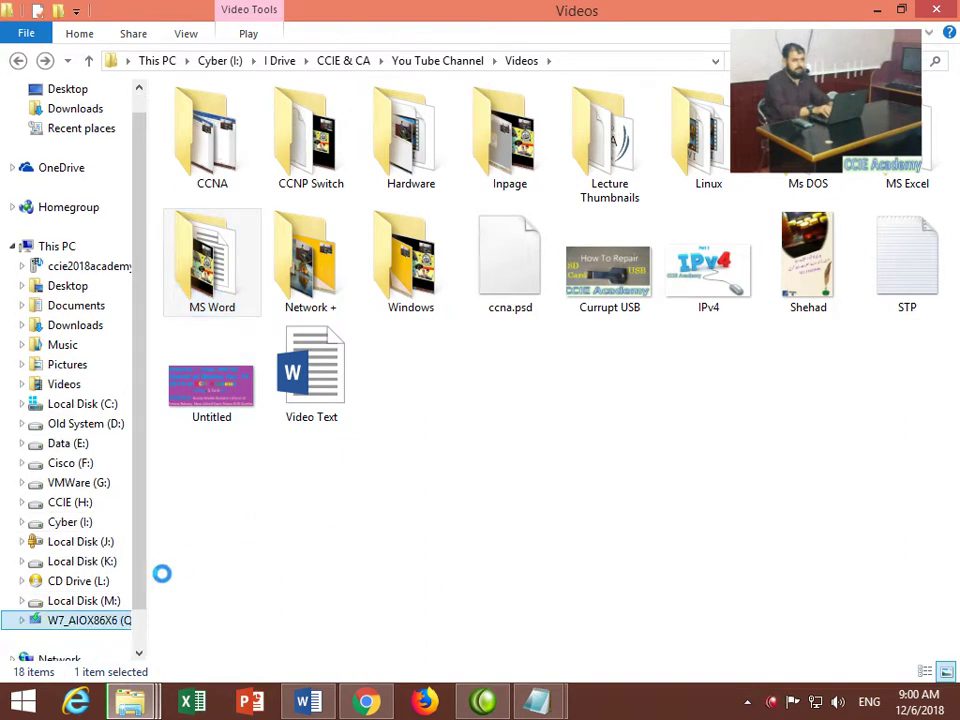
right_click(233, 420)
mouse_move(311, 619)
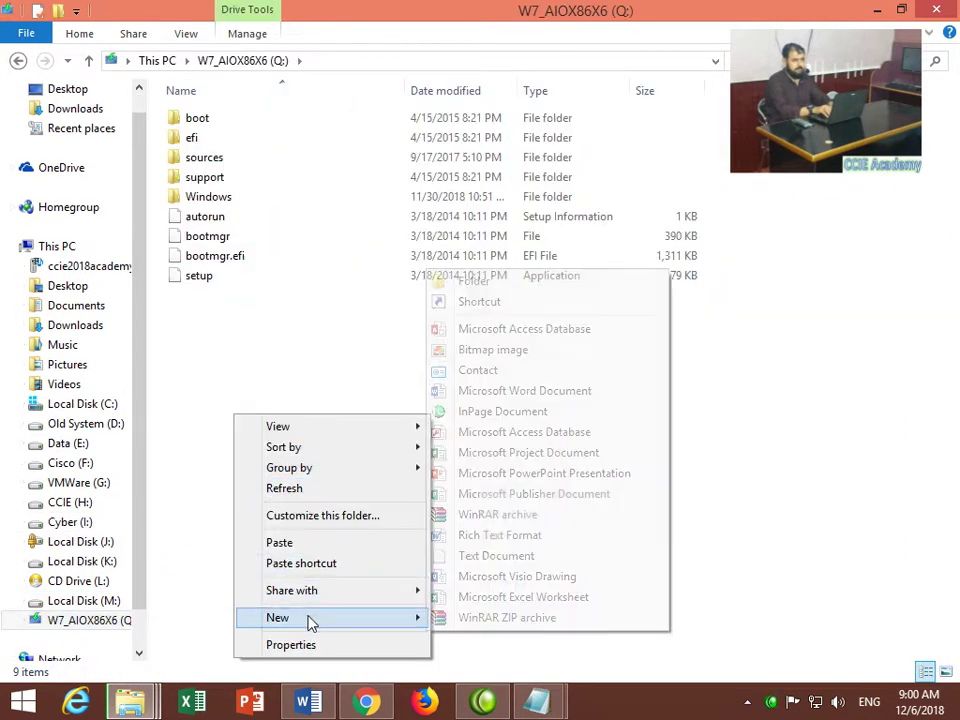
left_click(494, 284)
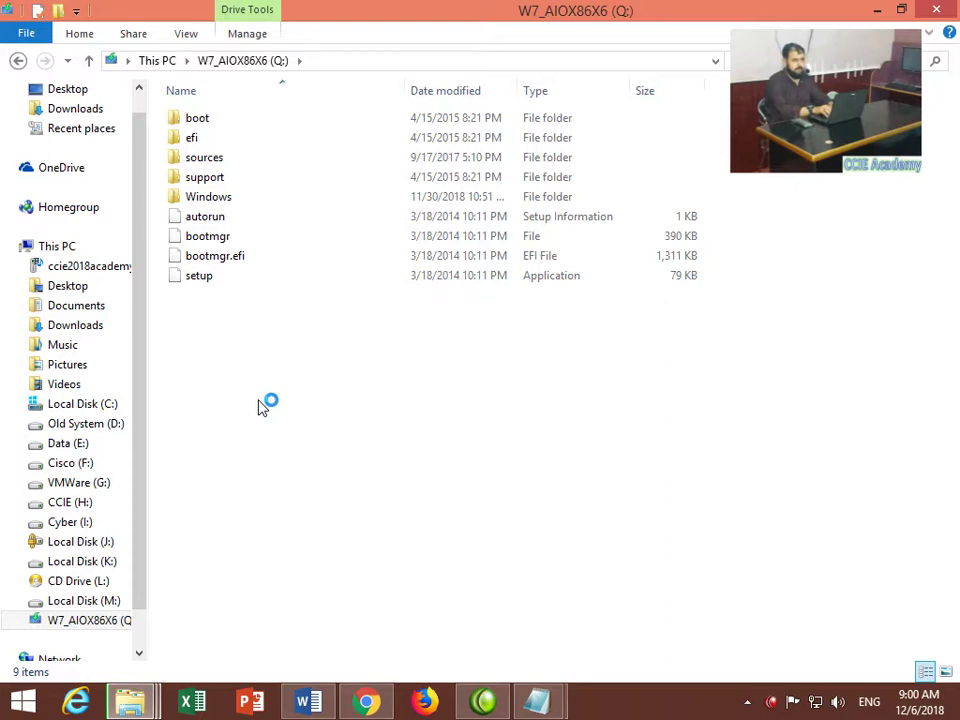
Step: Go back to the Videos folder, reopen USB drive Q:, and create another new folder in its root
key("alt+Left")
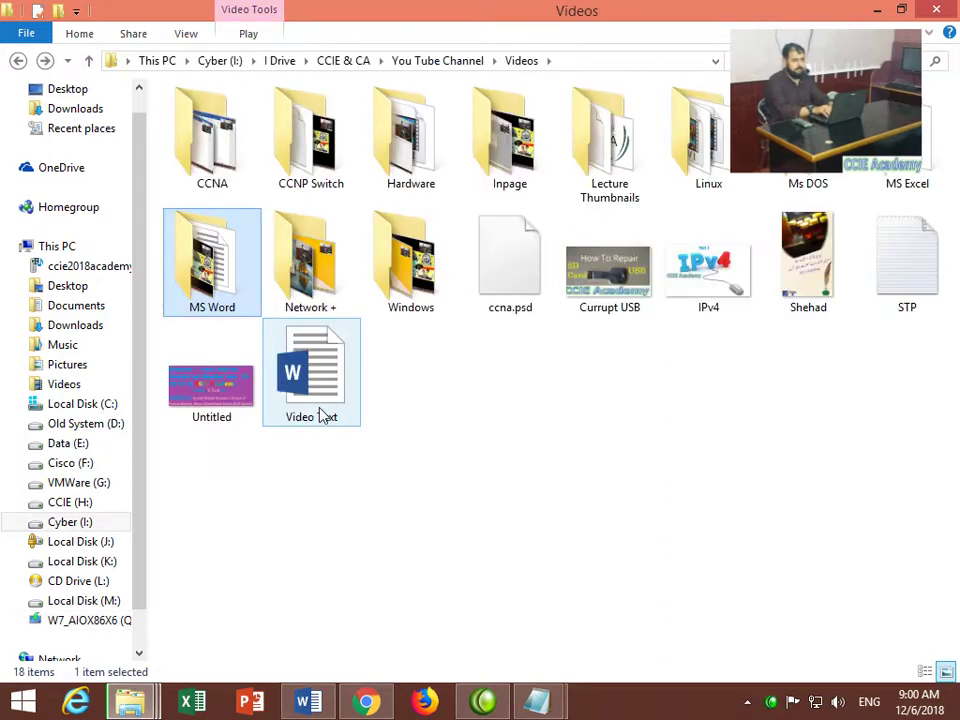
left_click(99, 621)
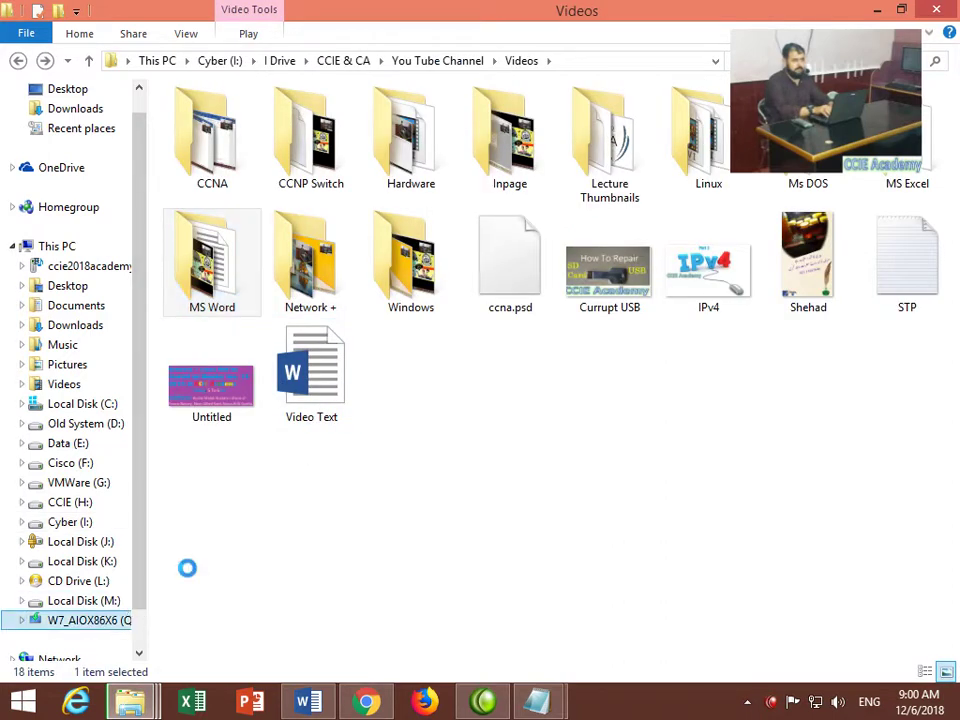
right_click(239, 437)
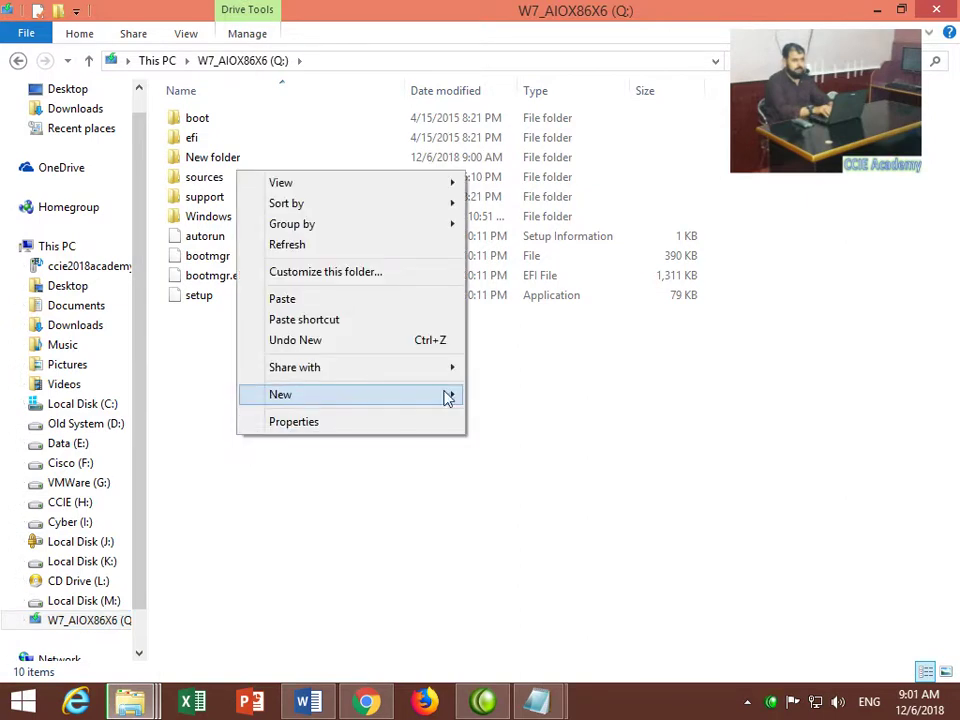
mouse_move(448, 398)
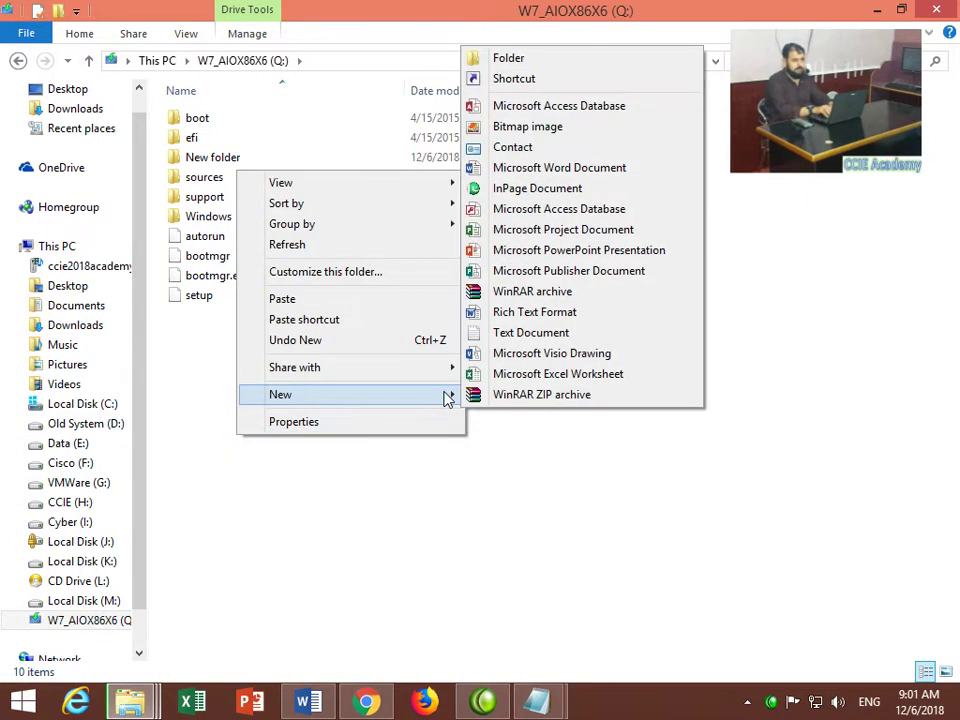
left_click(528, 58)
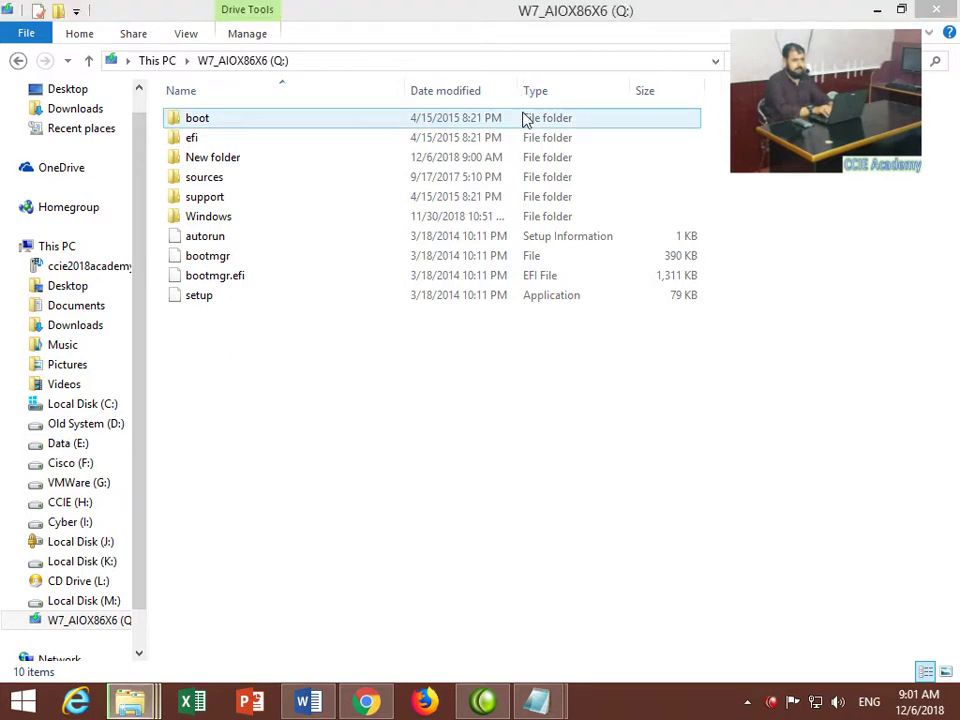
Step: Rename the second newly created folder on USB drive Q: as MS Word
left_click(239, 164)
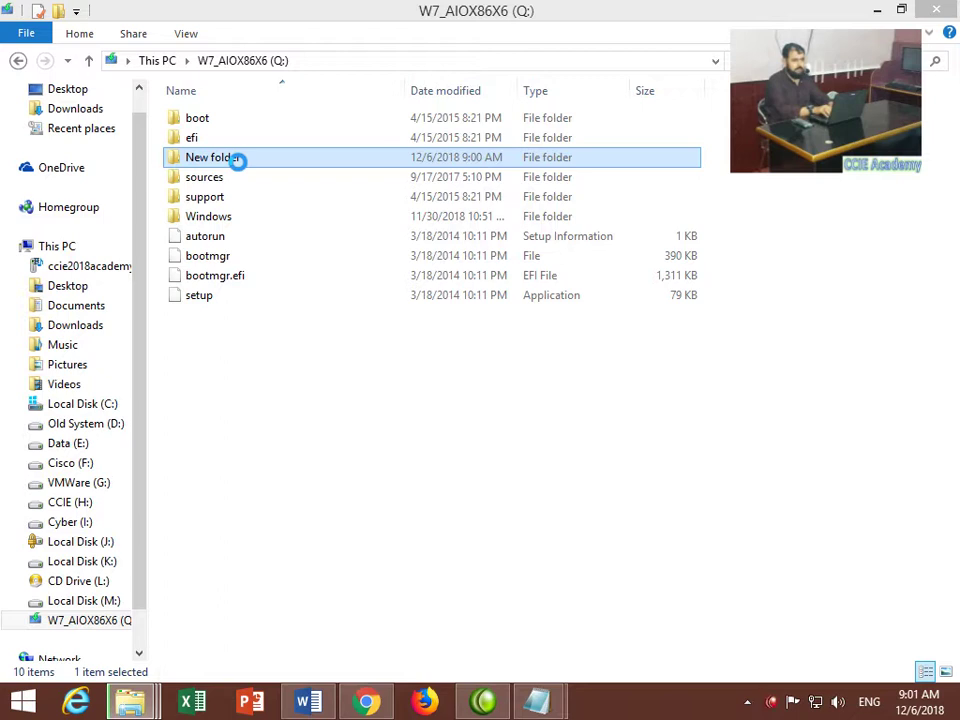
right_click(239, 160)
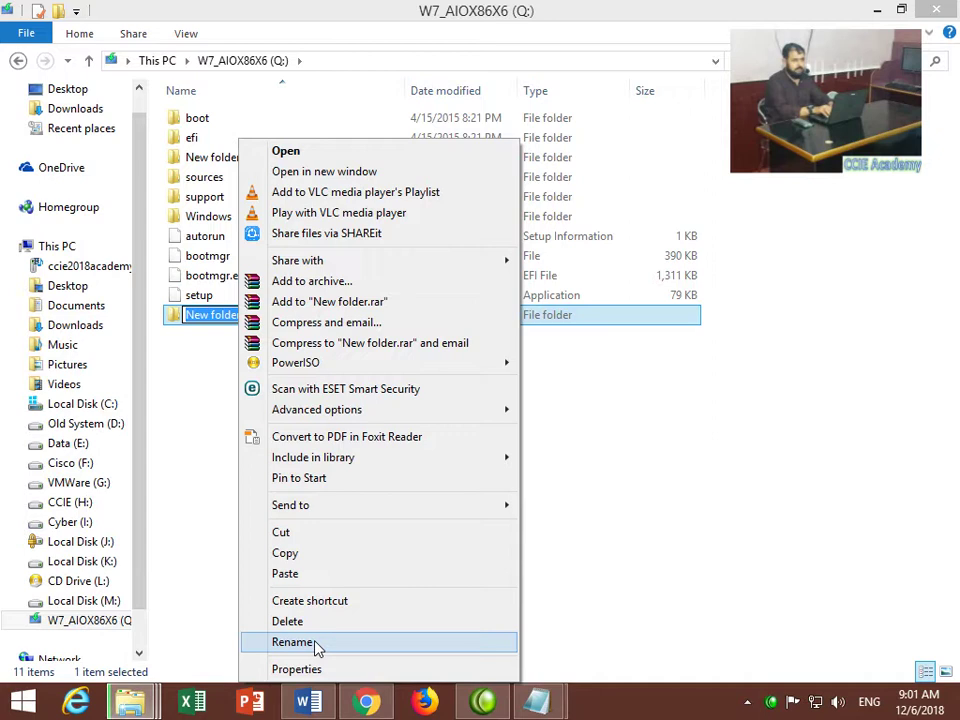
left_click(316, 645)
type("MS Word")
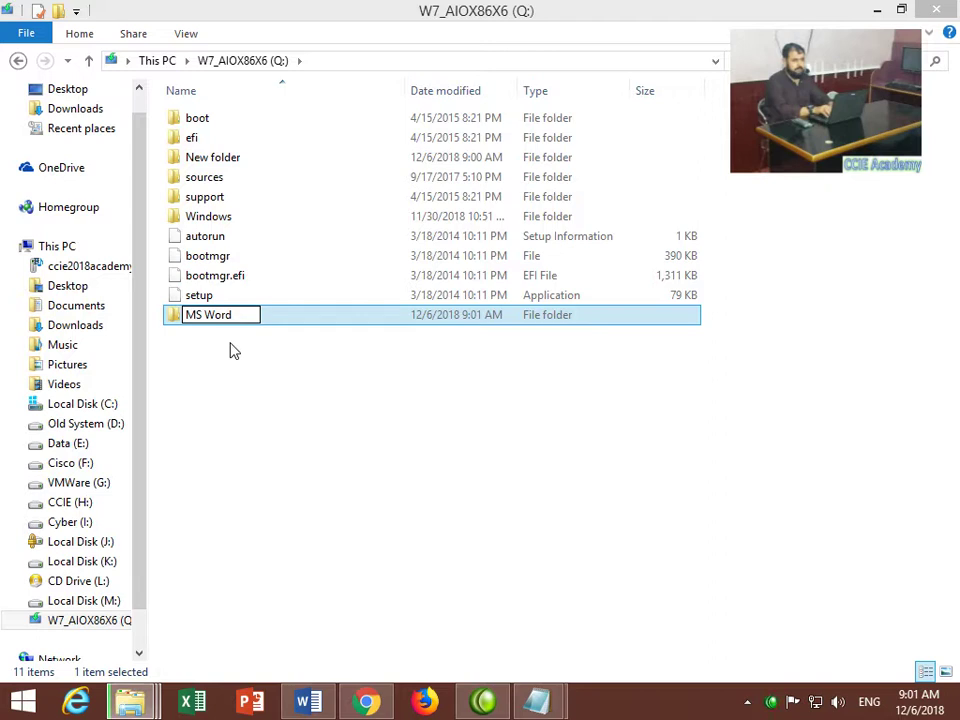
key("Return")
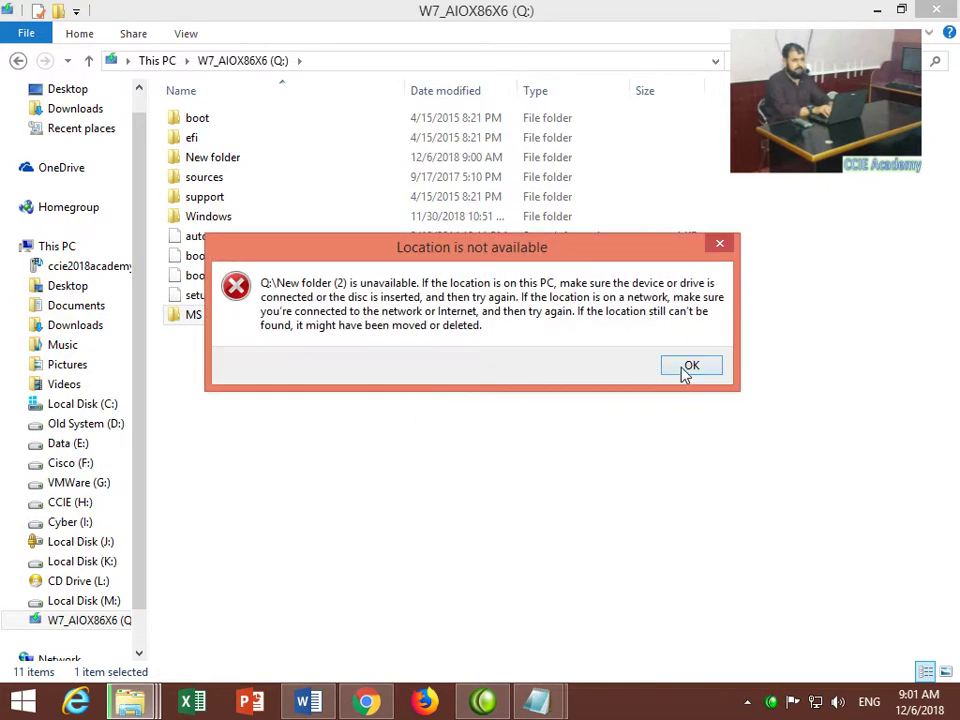
left_click(690, 366)
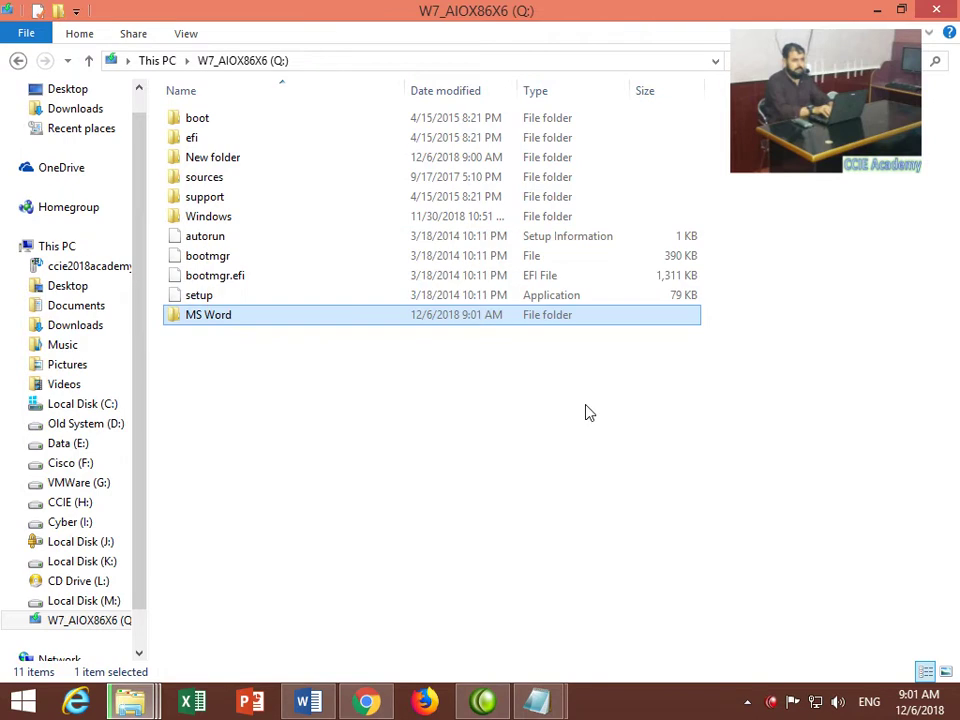
Step: Paste the copied Word tutorial videos into the MS Word folder on USB drive Q:
double_click(222, 325)
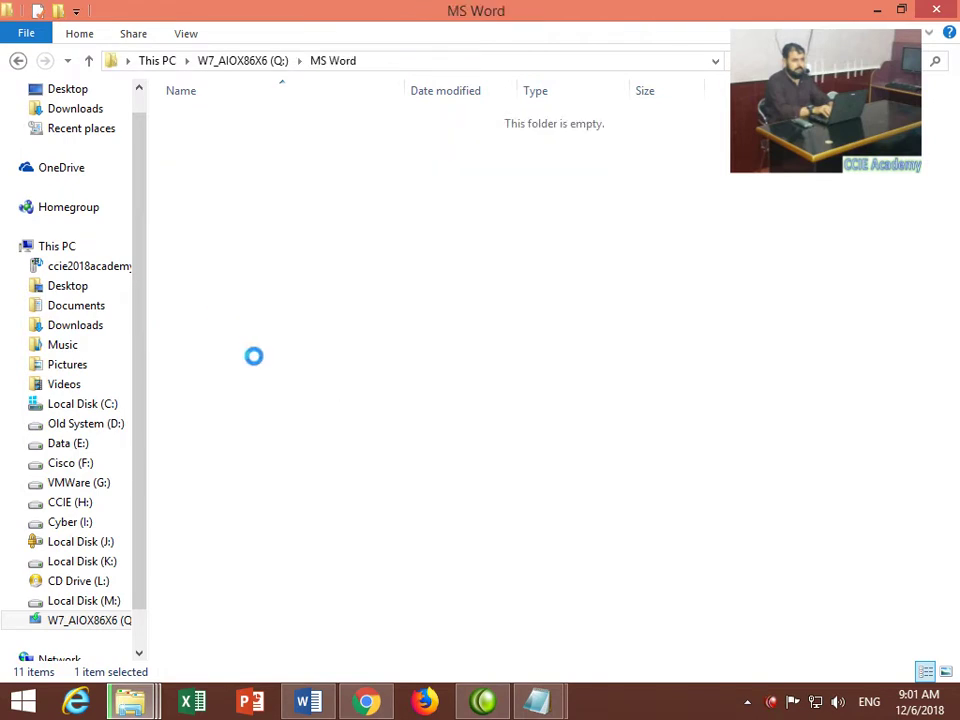
right_click(224, 314)
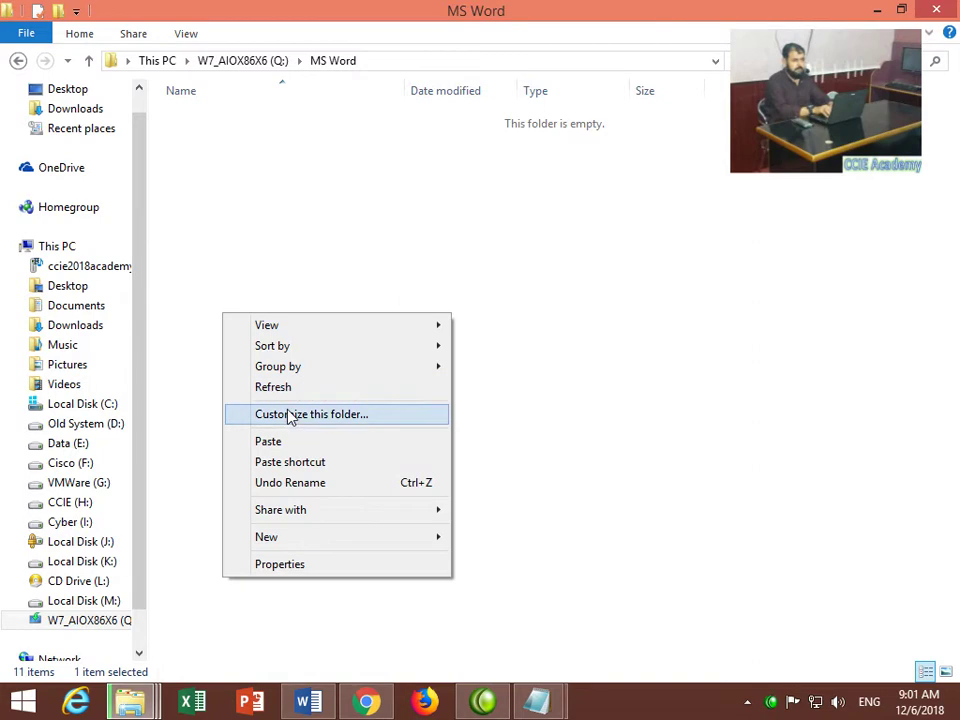
left_click(296, 442)
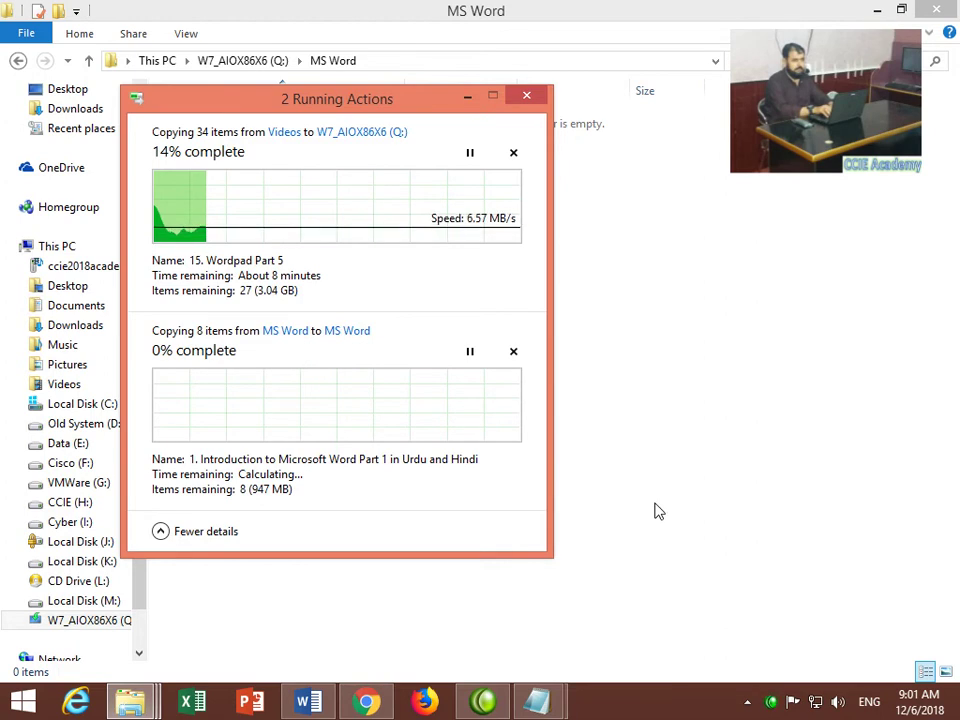
left_click(650, 703)
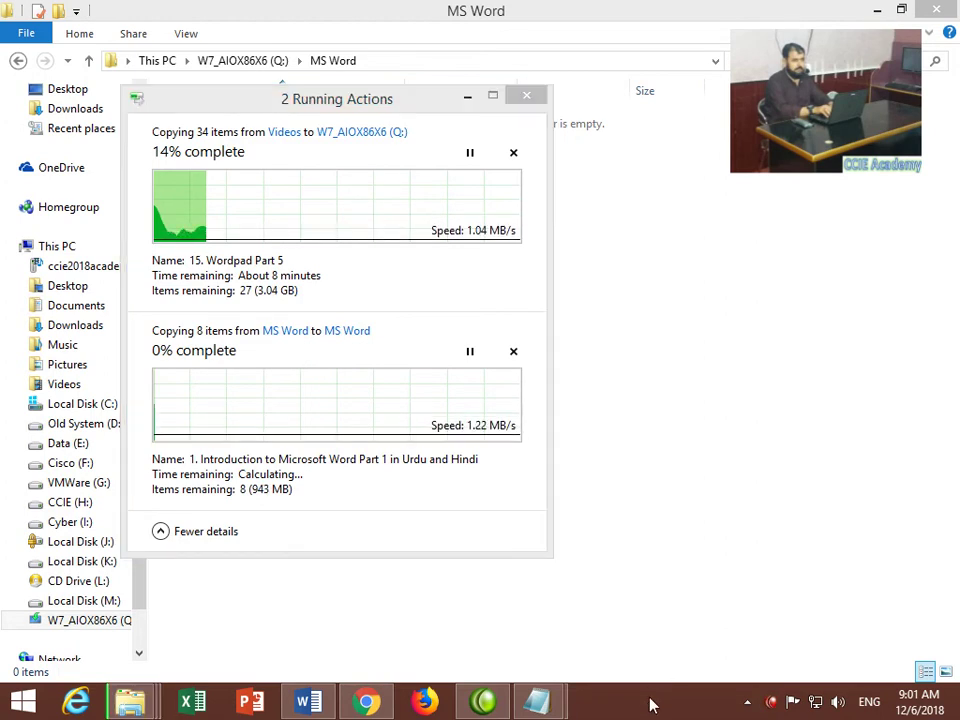